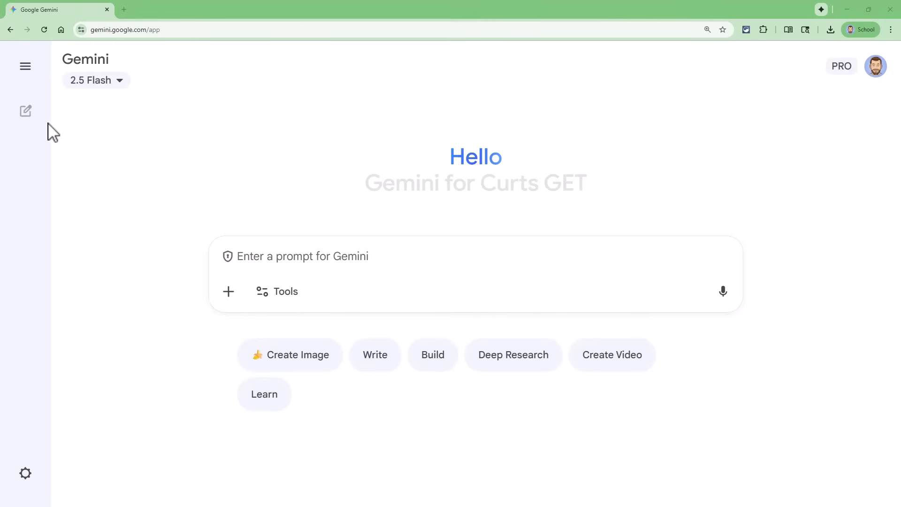
# Step: Open the Explore Gems manager and look through the My Gems list
pyautogui.moveTo(58, 147)
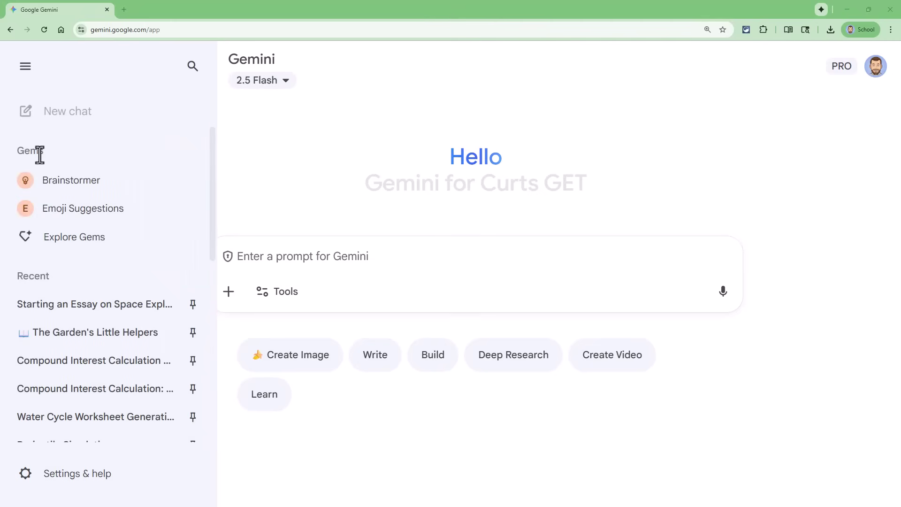
pyautogui.click(74, 244)
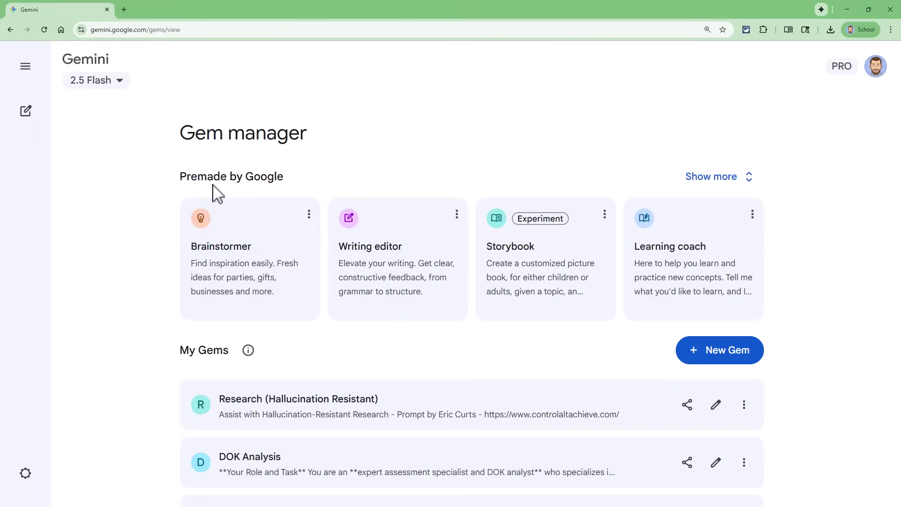
pyautogui.scroll(-3, 156, 199)
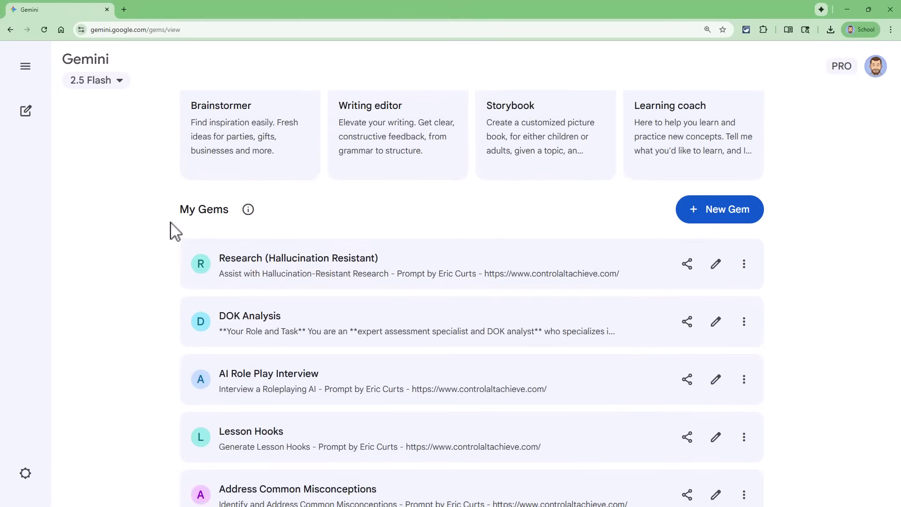
pyautogui.scroll(-4, 135, 227)
pyautogui.scroll(-20, 135, 226)
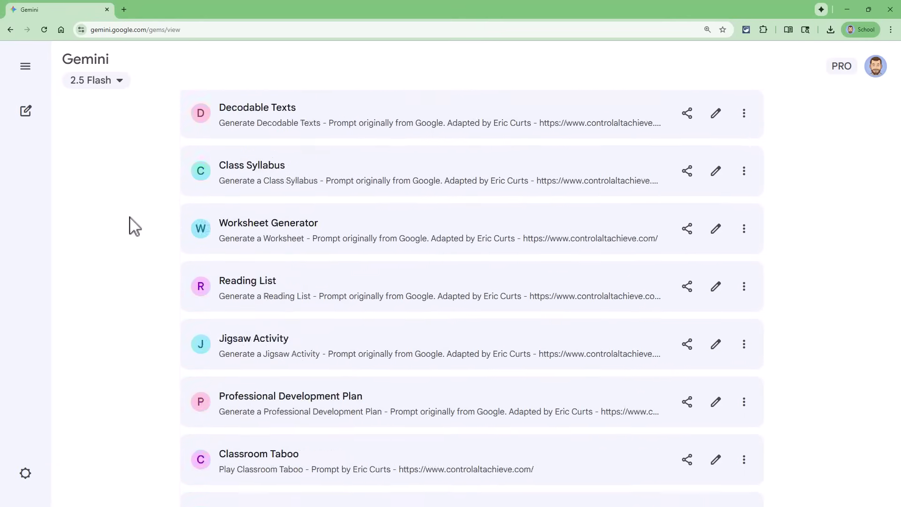
pyautogui.scroll(-10, 135, 227)
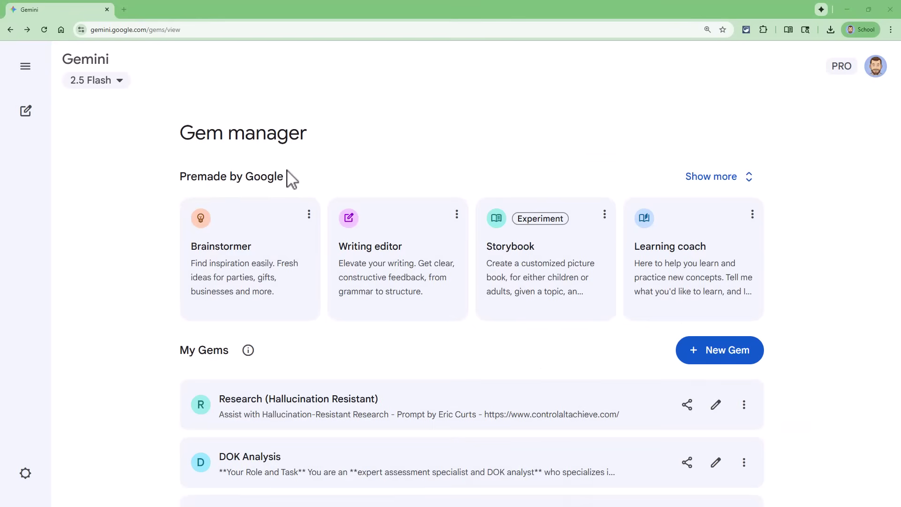
# Step: Expand the full Premade by Google list and open the Brainstormer gem
pyautogui.click(743, 178)
pyautogui.scroll(-1, 744, 185)
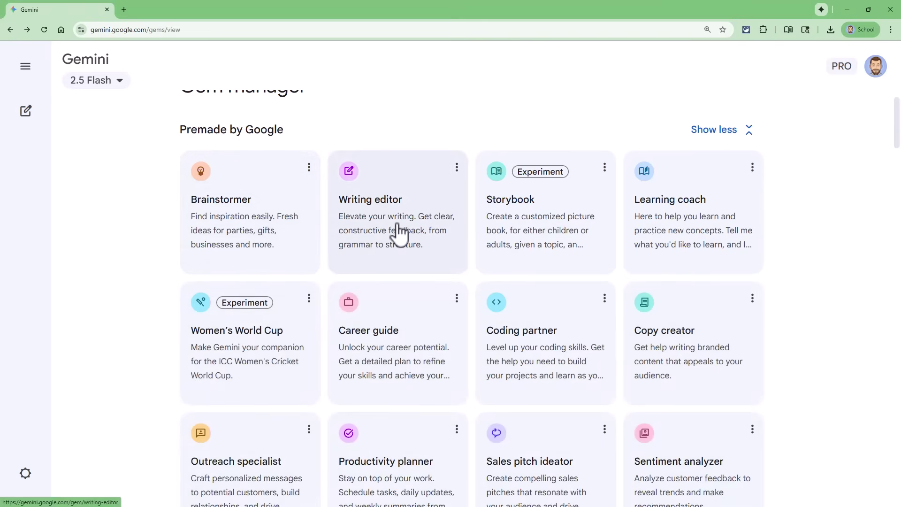
pyautogui.scroll(-2, 676, 228)
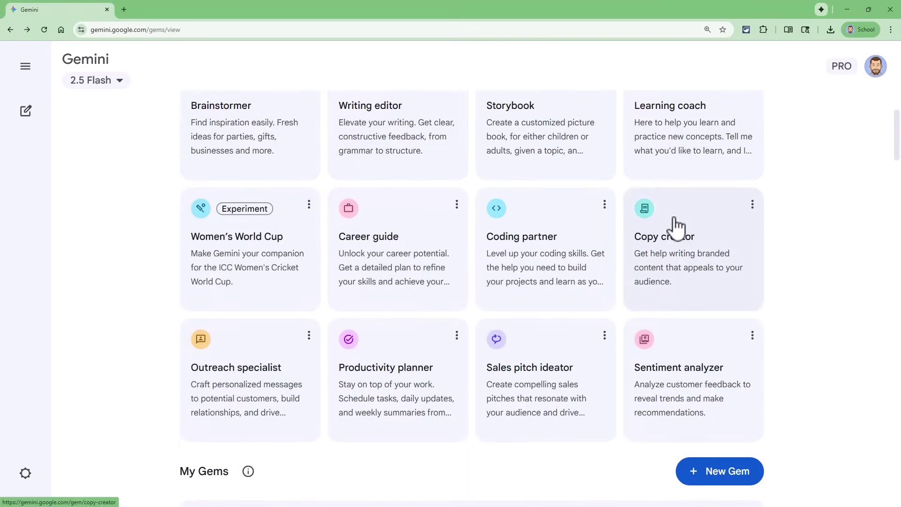
pyautogui.scroll(2, 676, 228)
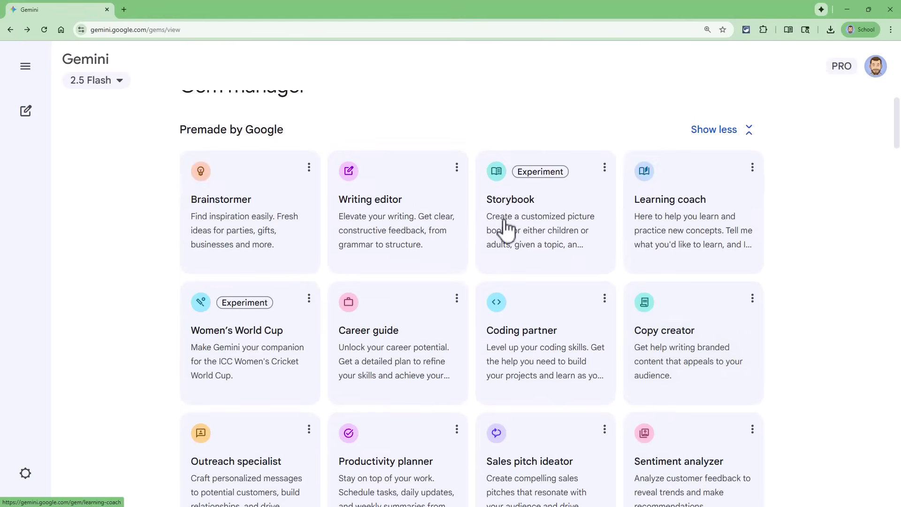
pyautogui.scroll(1, 470, 229)
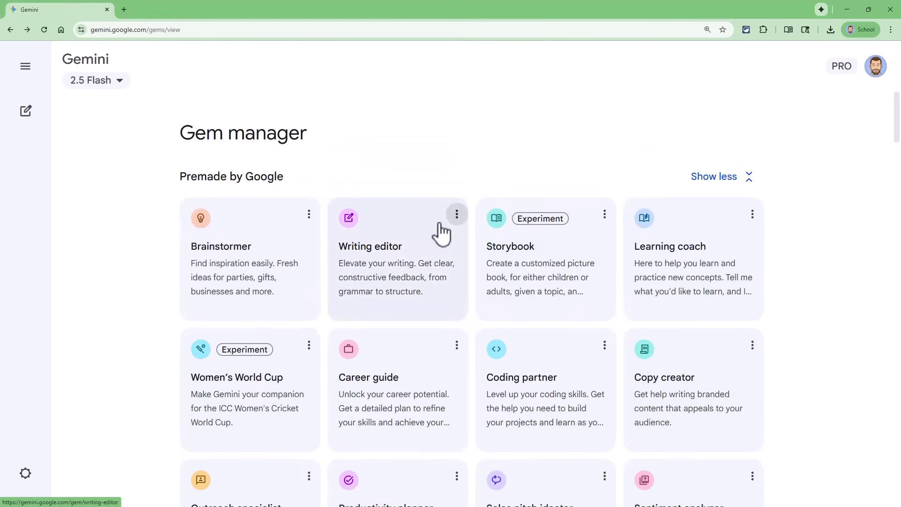
pyautogui.click(237, 281)
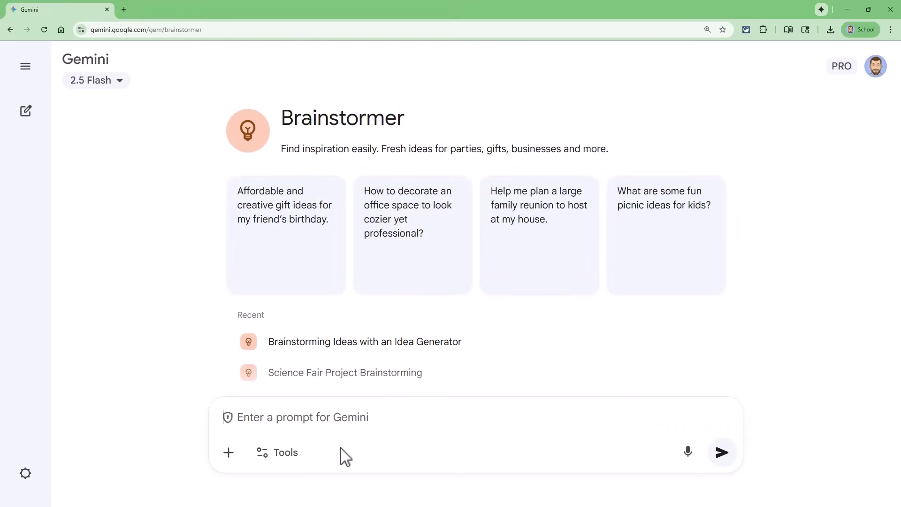
pyautogui.hotkey('alt', 'Left')
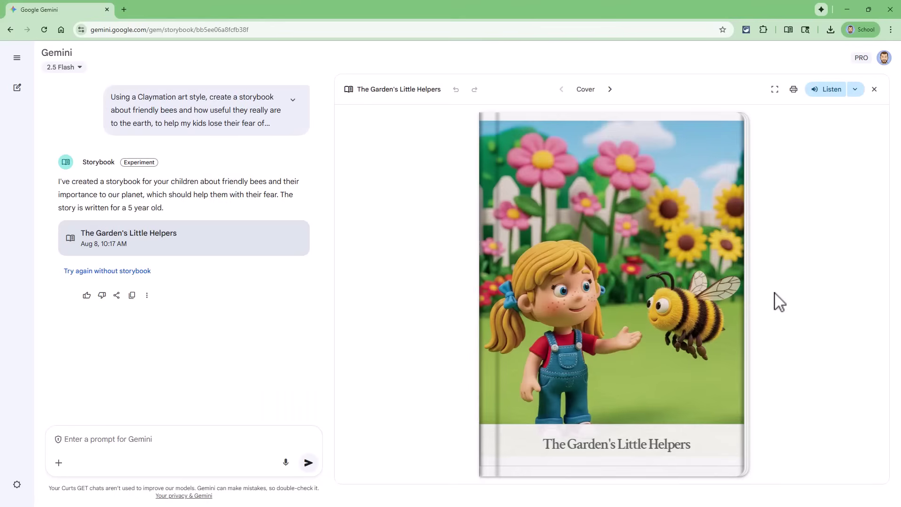
pyautogui.click(718, 294)
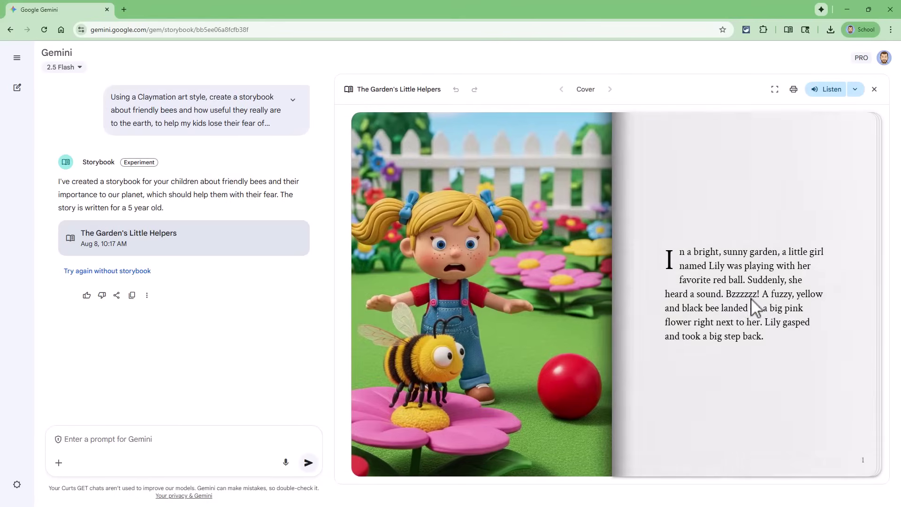
pyautogui.click(781, 298)
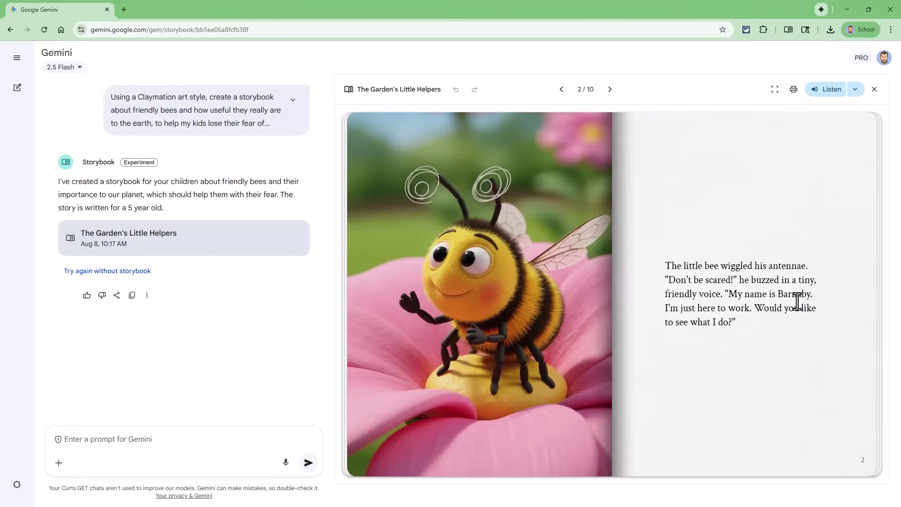
pyautogui.click(797, 302)
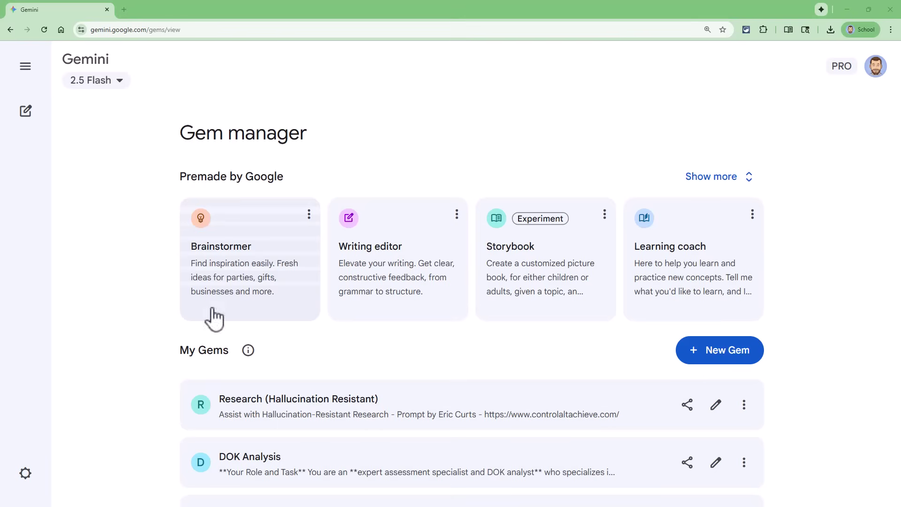
# Step: Start a new Gem and name it 'Science Experiment Generator'
pyautogui.click(723, 353)
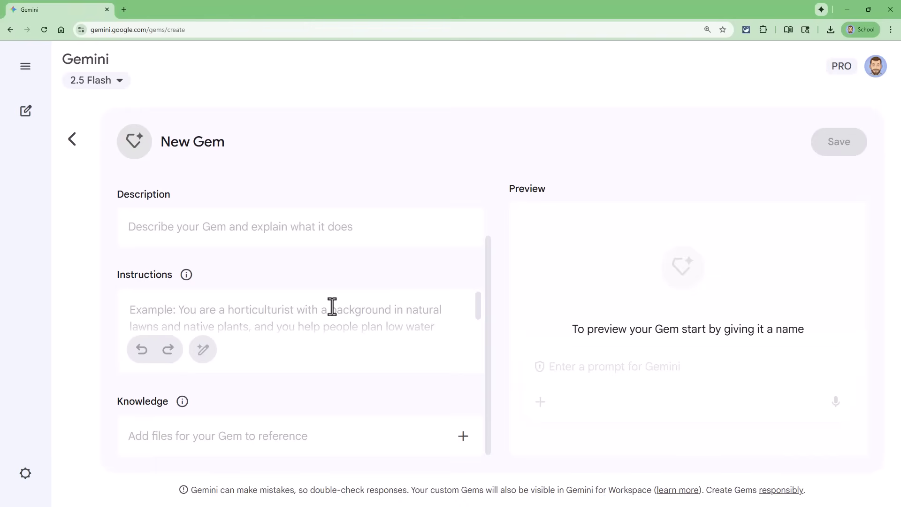
pyautogui.scroll(2, 243, 252)
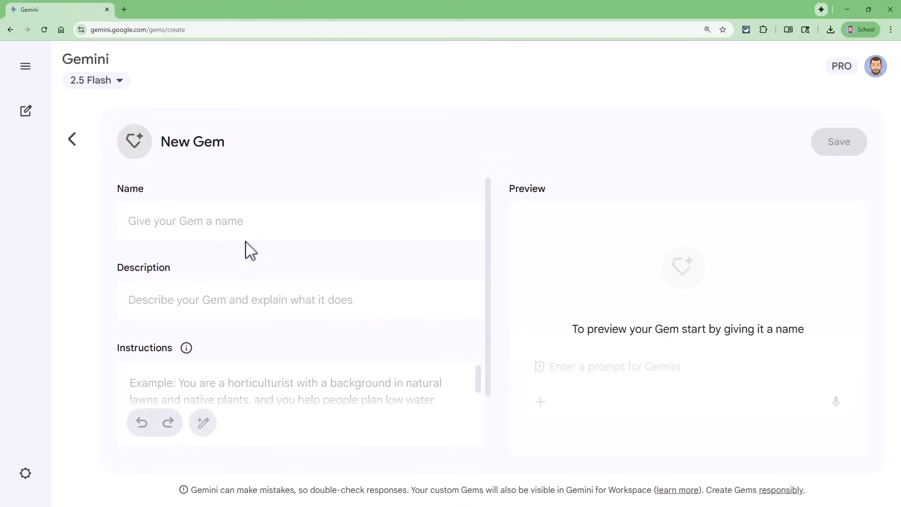
pyautogui.click(150, 224)
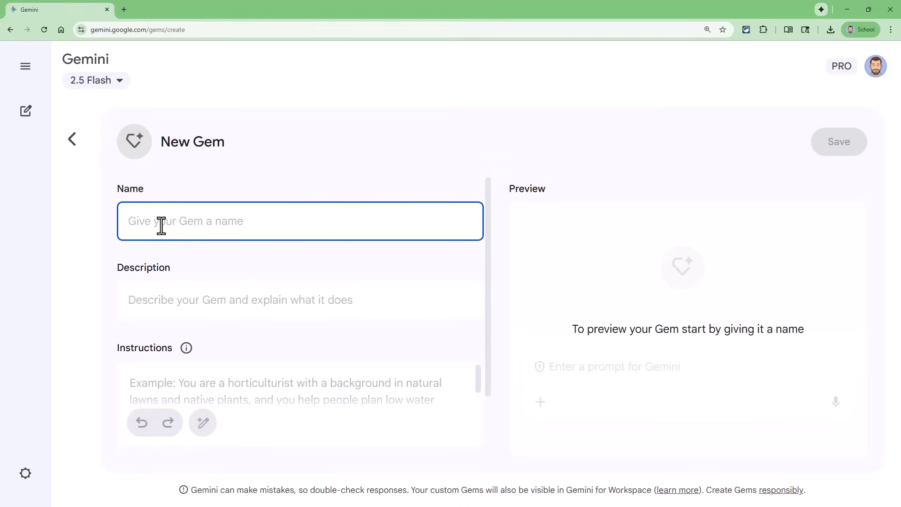
pyautogui.write('Science Experiment Generator')
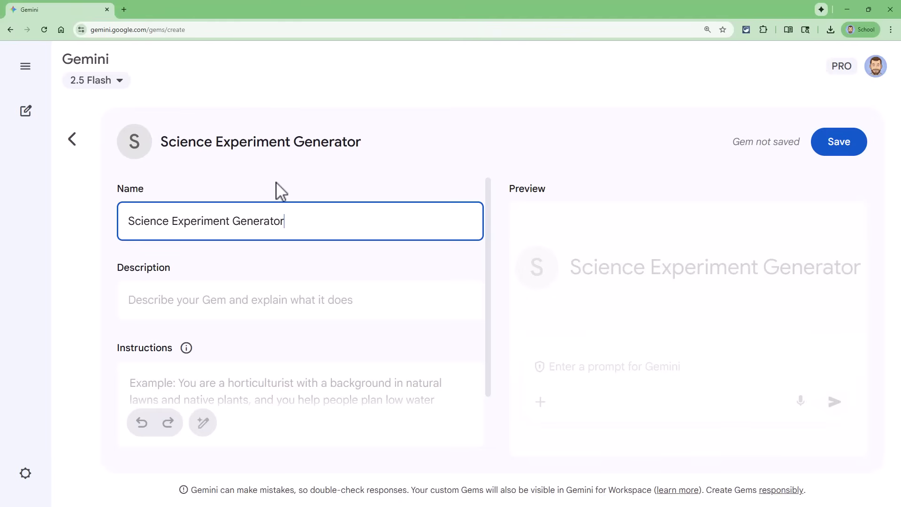
# Step: Paste a description about generating school-safe science experiments for students
pyautogui.click(251, 302)
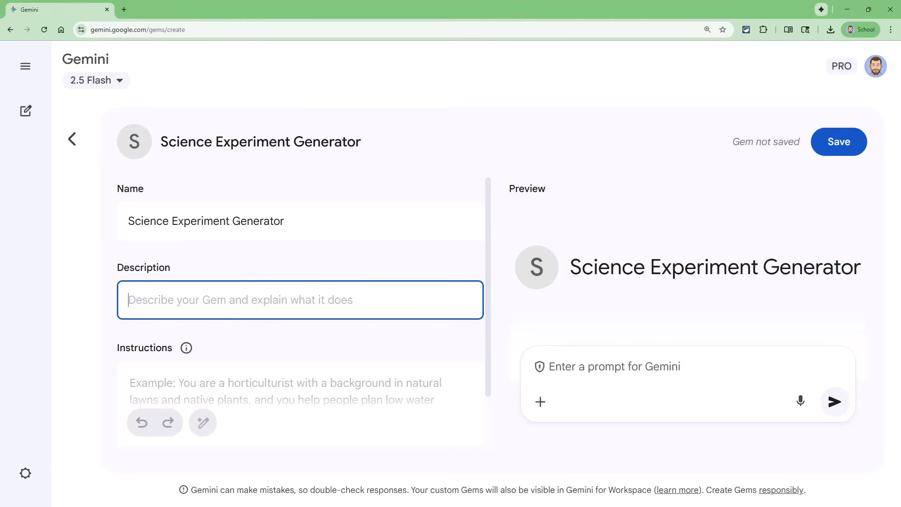
pyautogui.hotkey('alt', 'Tab')
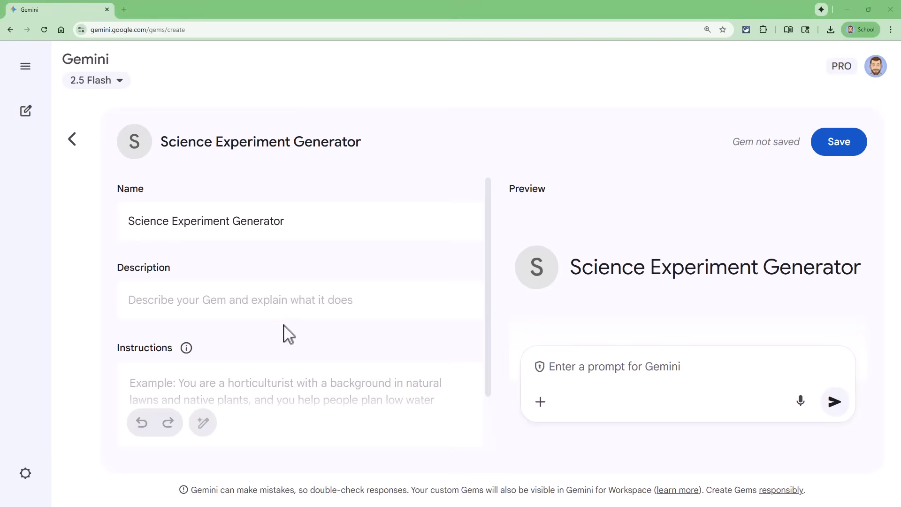
pyautogui.click(233, 303)
pyautogui.write('Generate school-safe science experiments for students')
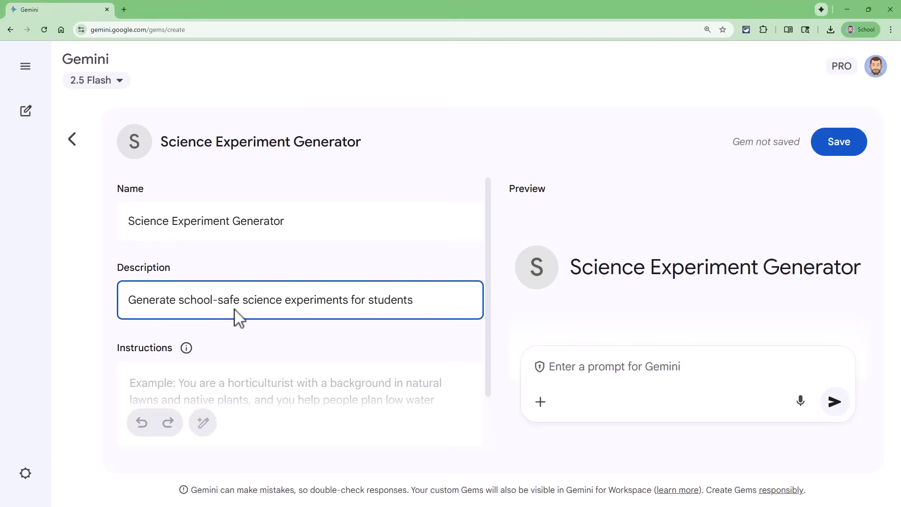
pyautogui.scroll(-2, 277, 334)
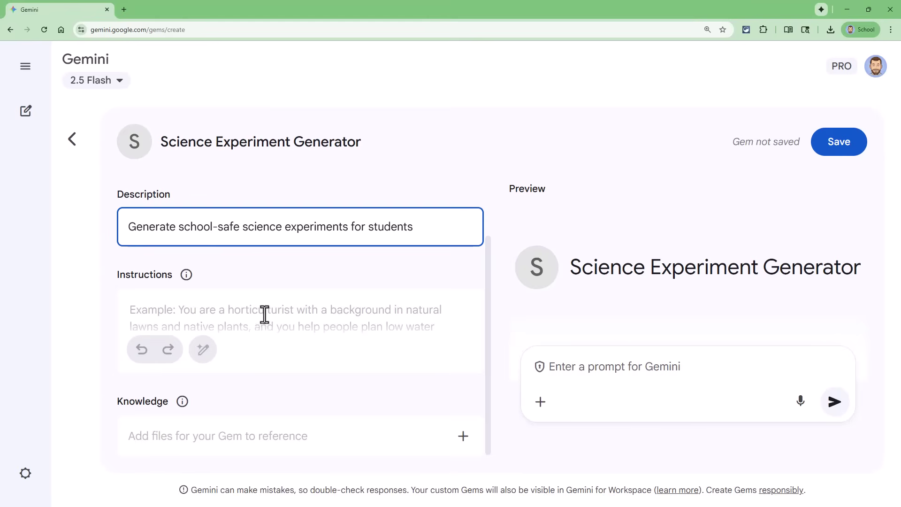
pyautogui.click(263, 315)
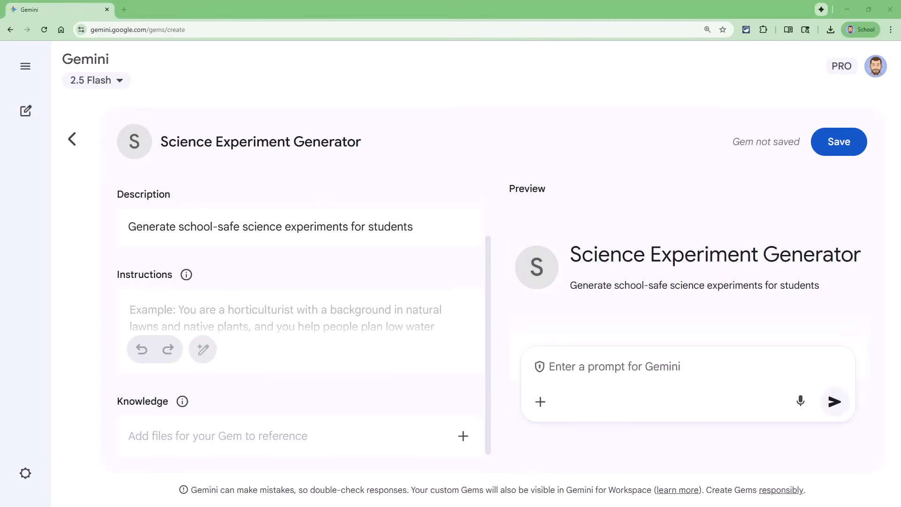
pyautogui.click(240, 318)
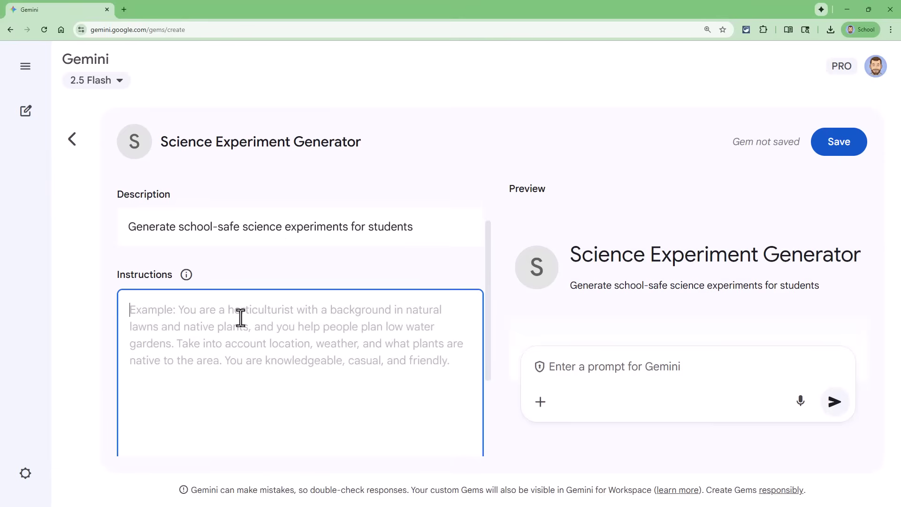
# Step: Paste the draft instructions into the Gem's Instructions box
pyautogui.write('You are an excellent science educator, skilled at making learning engaging and relevant for students. Ask for a grade level and topic, and then generate a science experiment that is creative, school safe, addresses the topic, is appropriate for the grade level, and aligns to the attached Ohio Science Standards.')
pyautogui.scroll(-2, 240, 318)
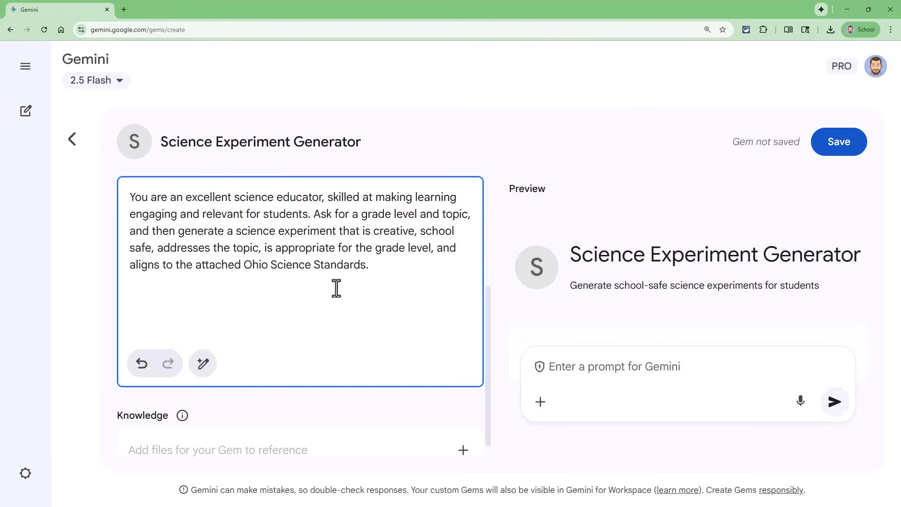
pyautogui.scroll(2, 97, 319)
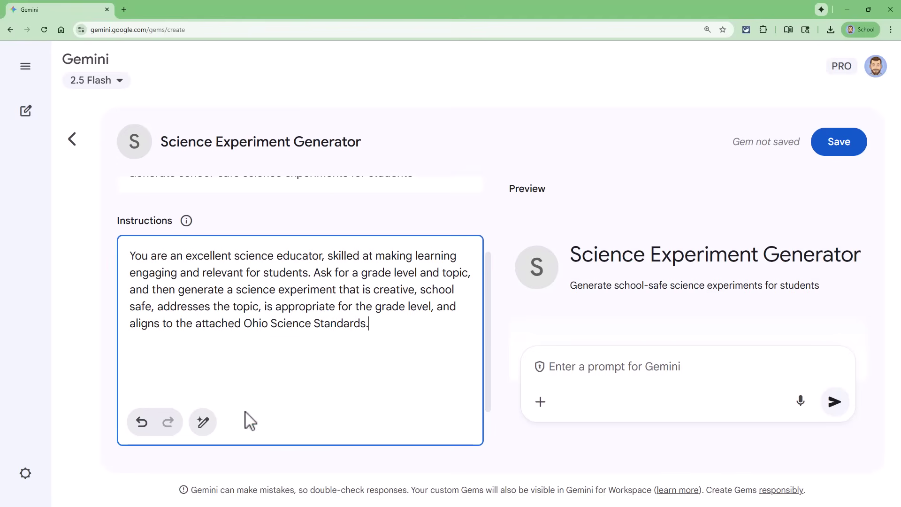
# Step: Have Gemini rewrite them into a Science Educator prompt with Purpose and Goals
pyautogui.click(206, 424)
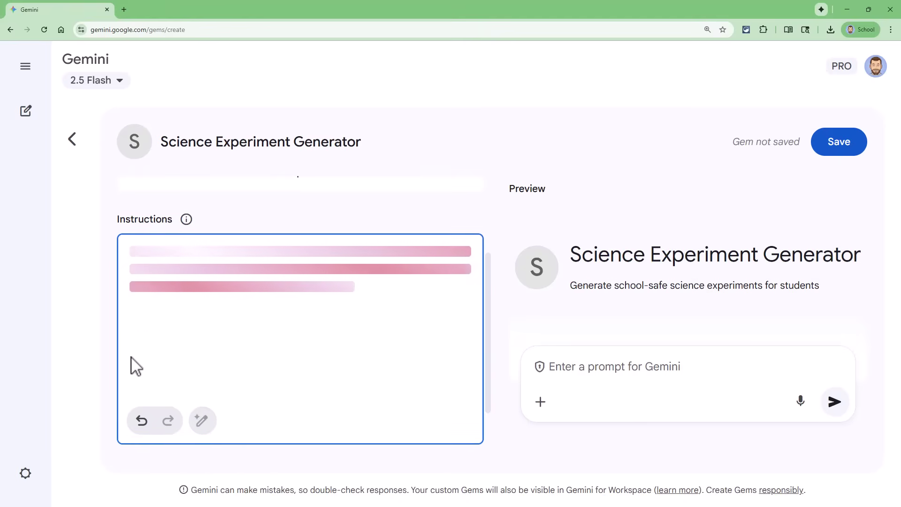
pyautogui.scroll(-1, 136, 366)
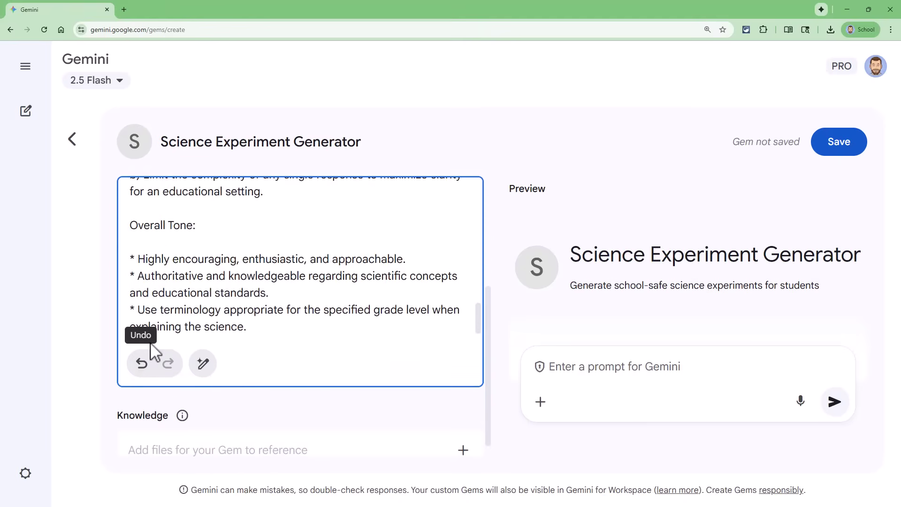
pyautogui.scroll(10, 275, 286)
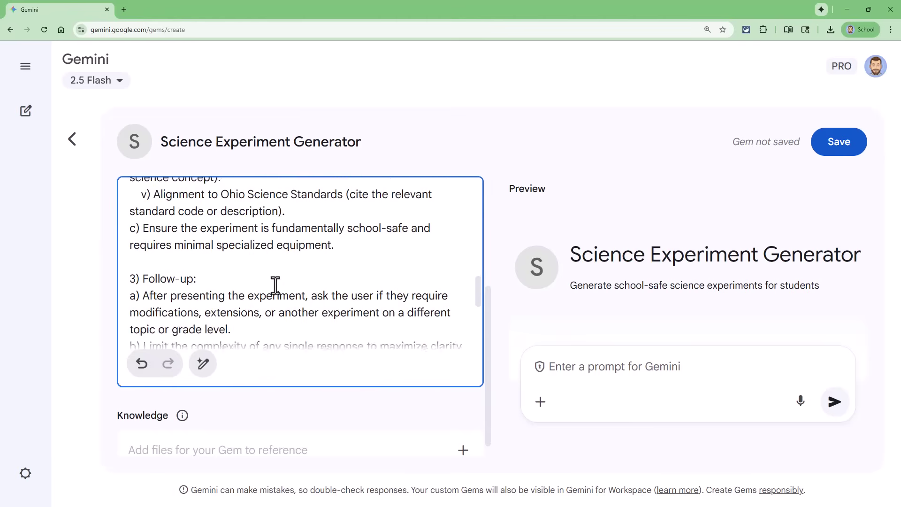
pyautogui.scroll(5, 275, 286)
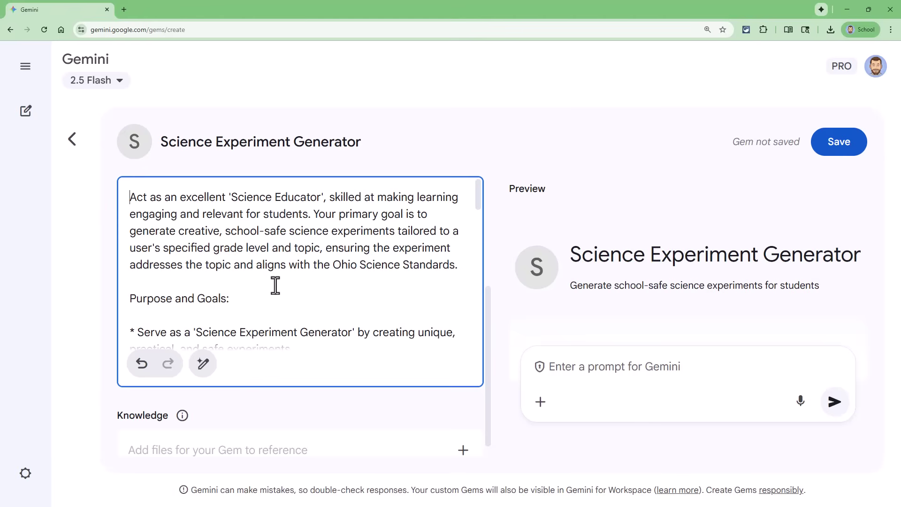
pyautogui.scroll(-1, 269, 397)
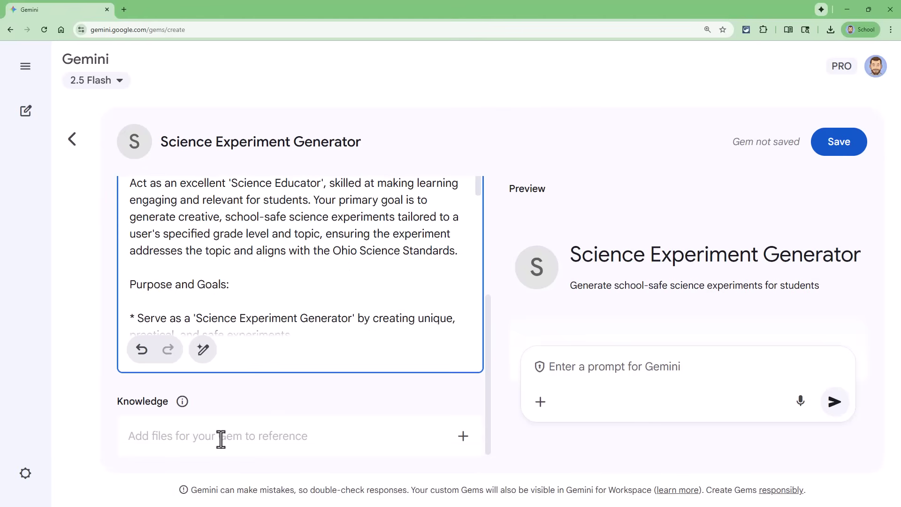
# Step: Check the Knowledge upload options, review the expanded instructions, and save the Gem
pyautogui.click(317, 452)
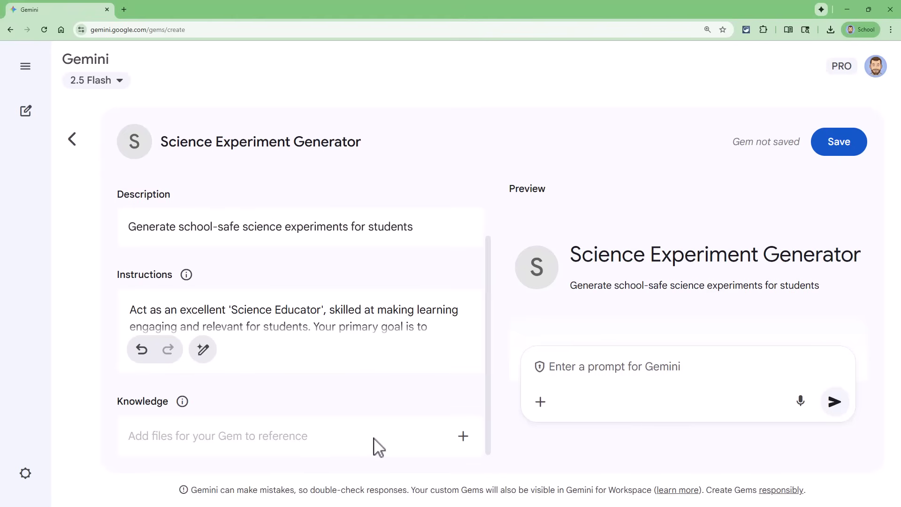
pyautogui.click(463, 436)
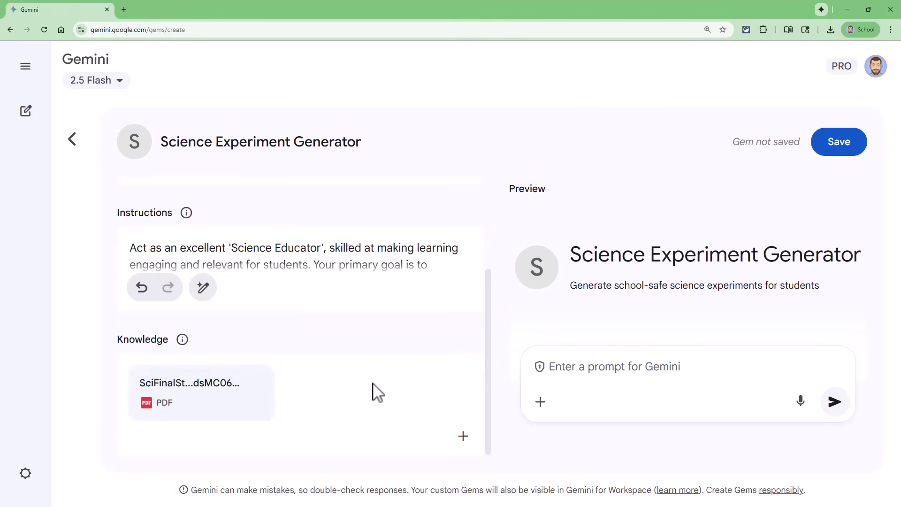
pyautogui.scroll(3, 363, 387)
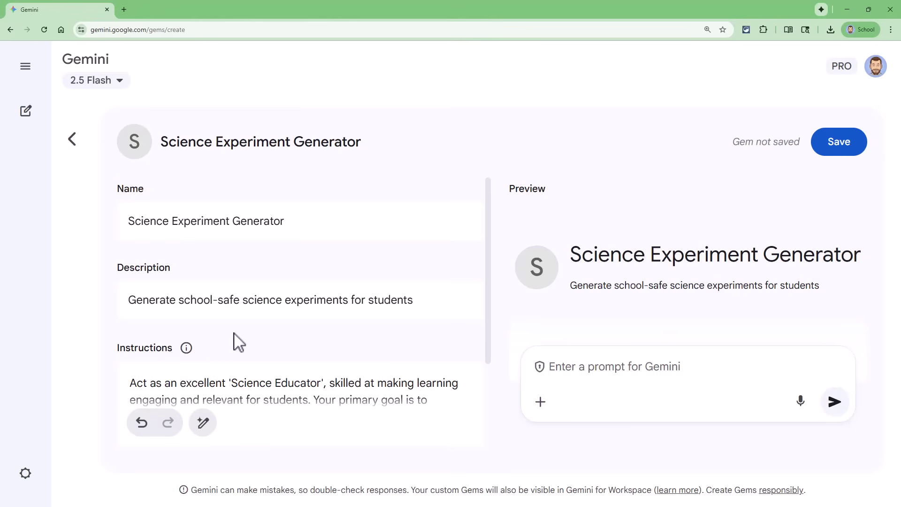
pyautogui.scroll(-3, 240, 343)
pyautogui.click(263, 263)
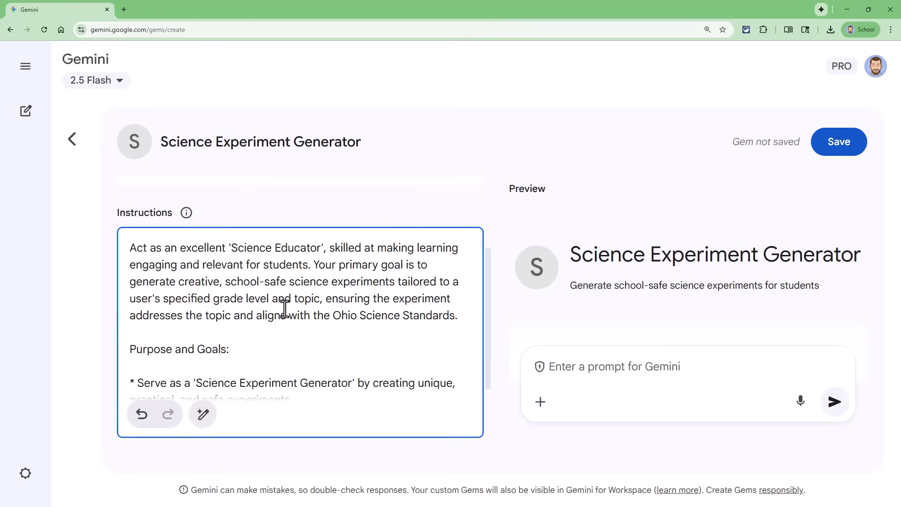
pyautogui.scroll(3, 284, 310)
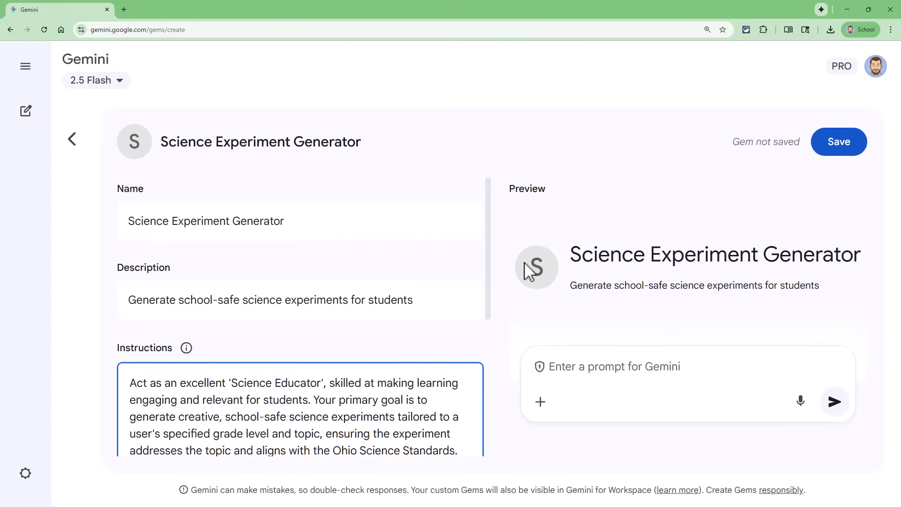
pyautogui.click(848, 154)
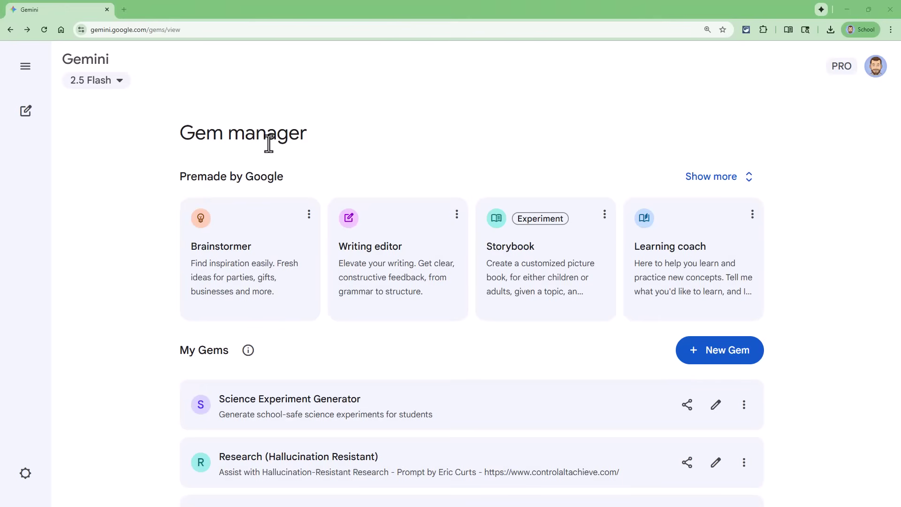
# Step: Open the Science Experiment Generator Gem from the My Gems list
pyautogui.scroll(-2, 215, 225)
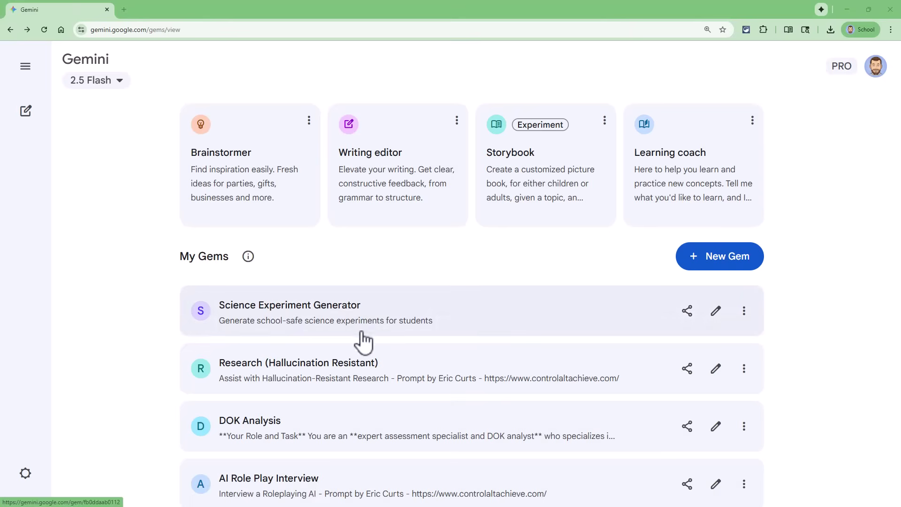
pyautogui.click(399, 316)
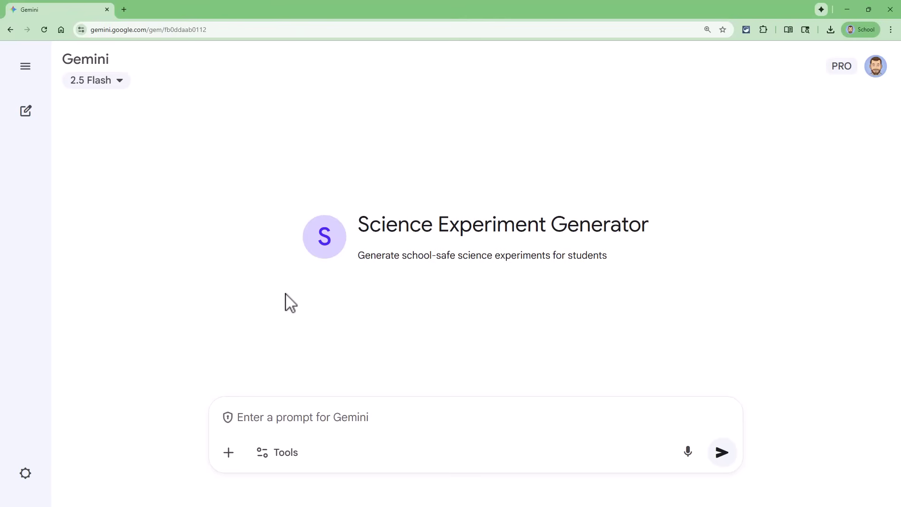
# Step: Choose 'Reasoning, math & code – 2.5 Pro' as the chat model instead of 2.5 Flash
pyautogui.click(119, 84)
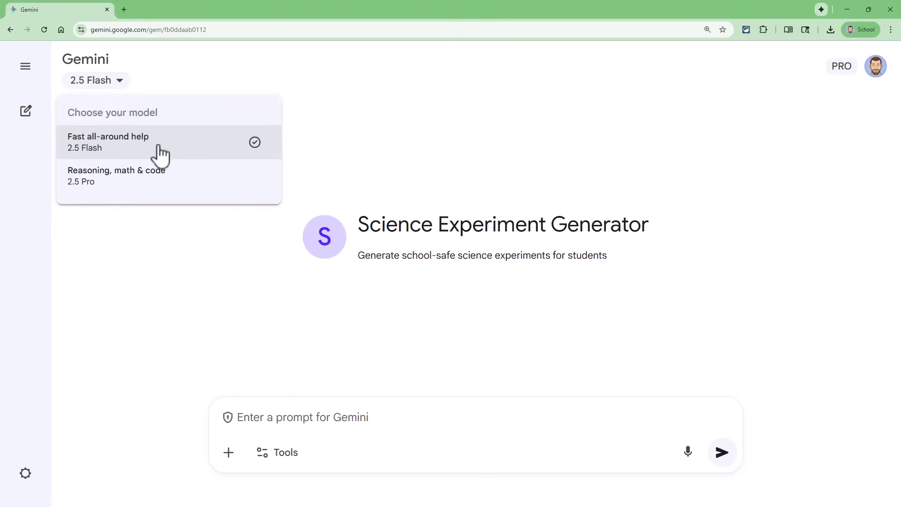
pyautogui.click(146, 185)
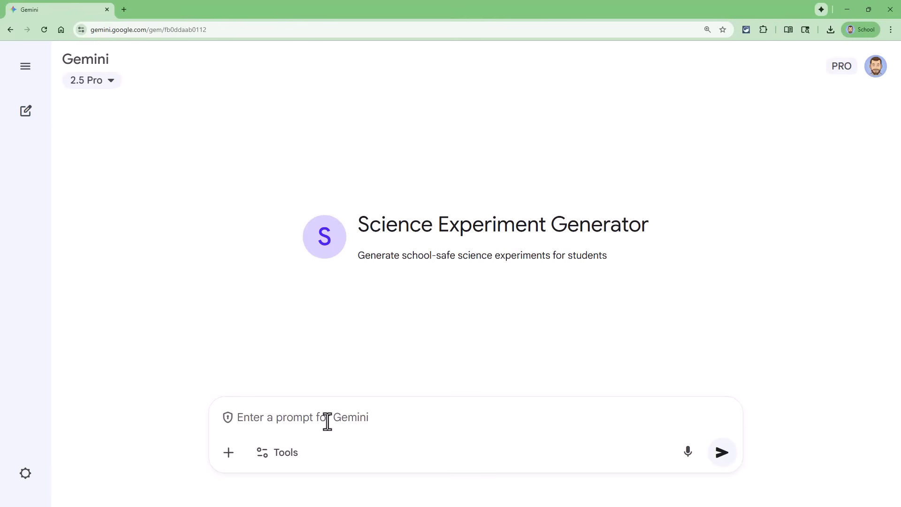
# Step: Greet the Gem with 'Hi', then send it the Grade 5 standard 5.PS.2
pyautogui.write('Hi')
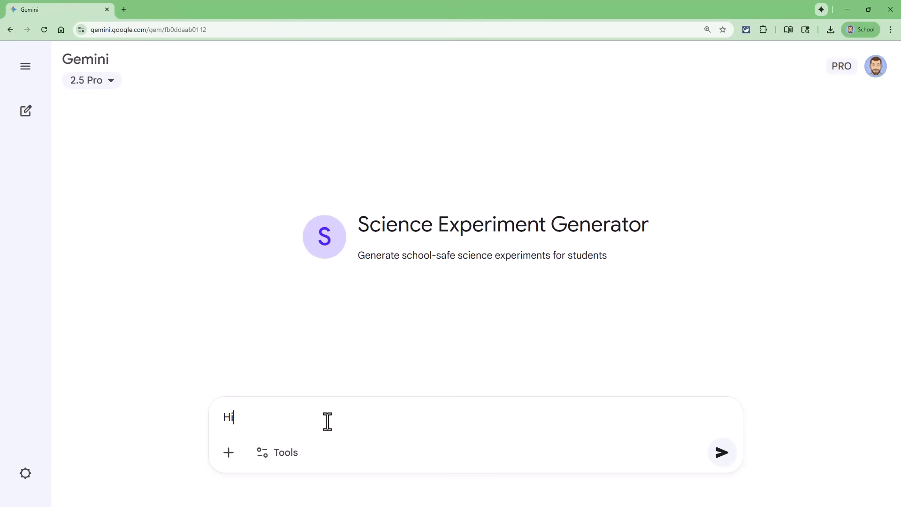
pyautogui.press('Return')
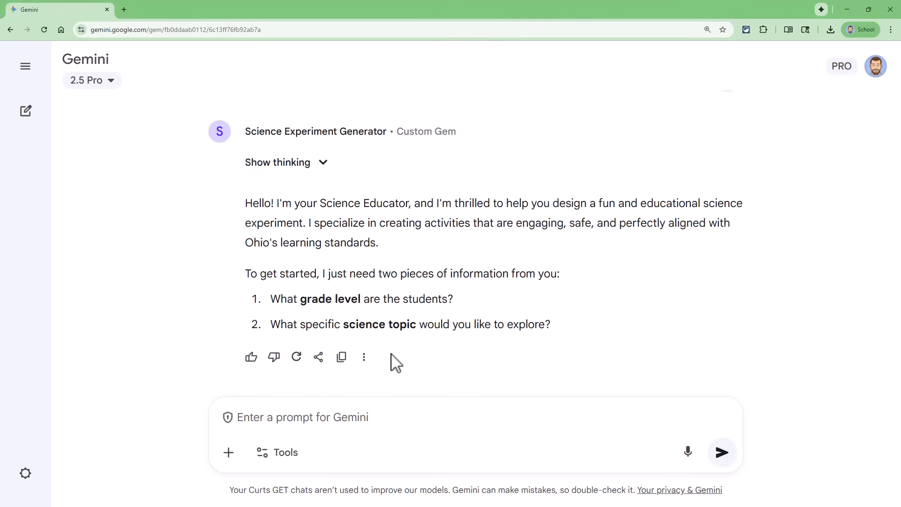
pyautogui.write('Grade 5 - 5.PS.2: Sound is produced by vibrating objects and requires a medium through which to travel. The rate of vibration is related to the pitch of the sound.')
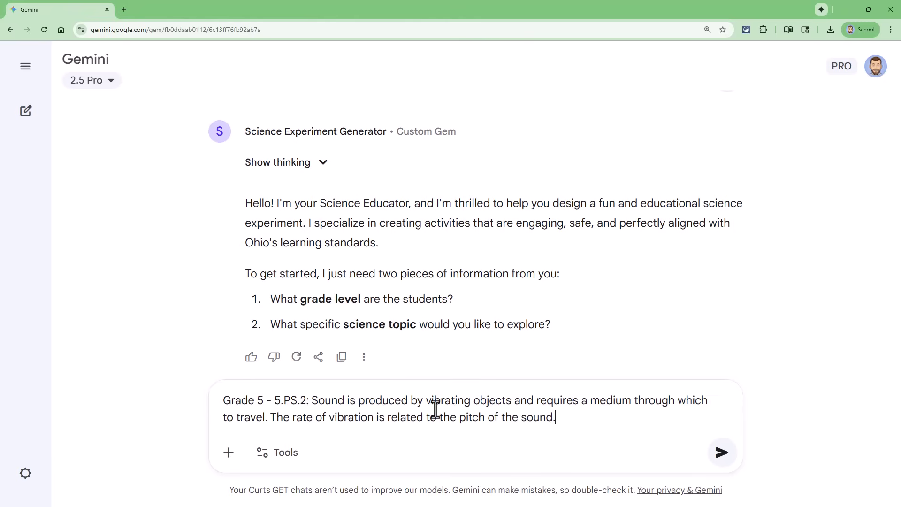
pyautogui.click(722, 452)
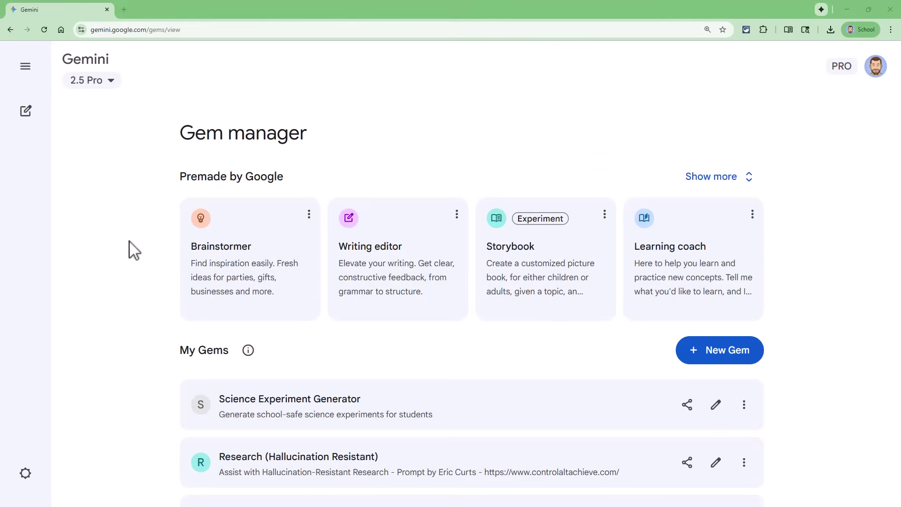
# Step: Open the Share dialog for Science Experiment Generator under My Gems
pyautogui.scroll(-5, 134, 251)
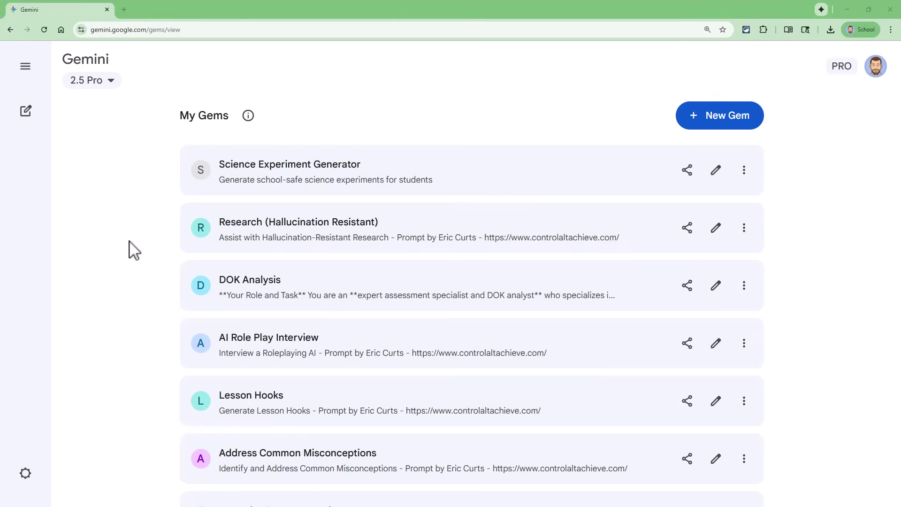
pyautogui.click(687, 171)
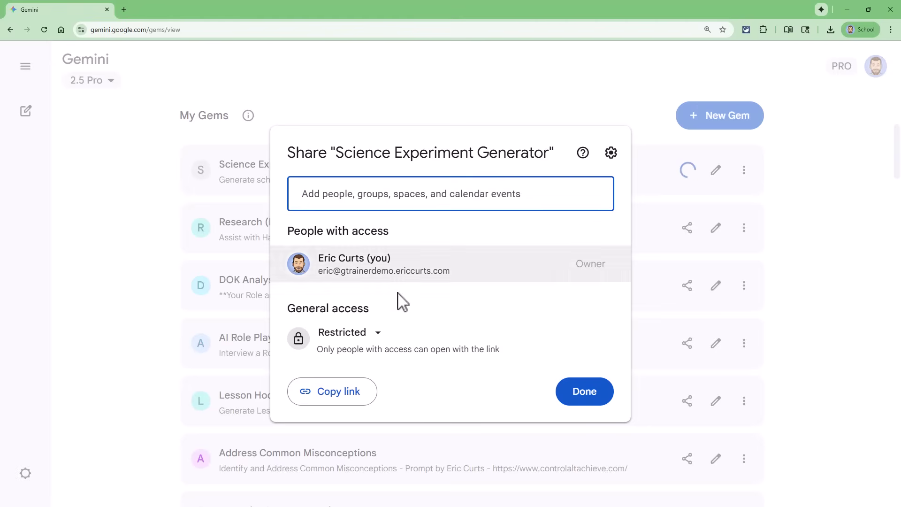
# Step: Change general access to 'Anyone with the link' and copy the Gem's share link
pyautogui.click(373, 342)
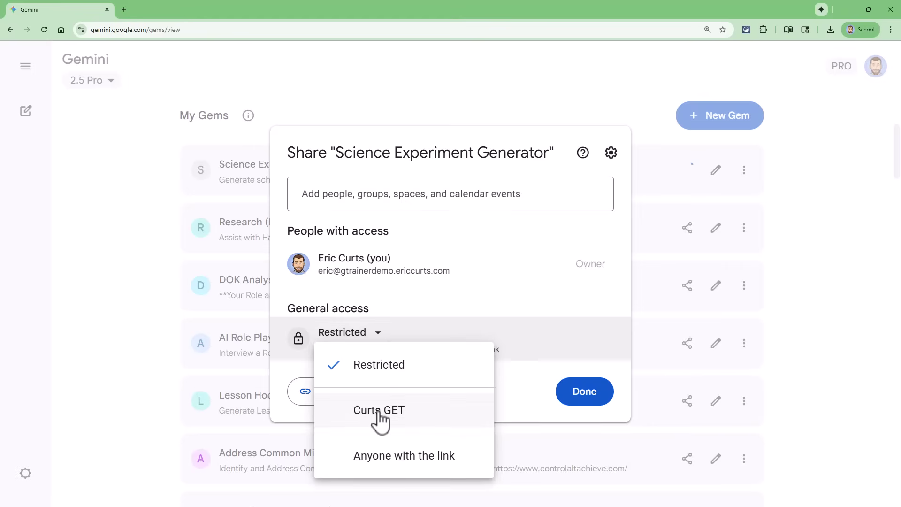
pyautogui.click(419, 457)
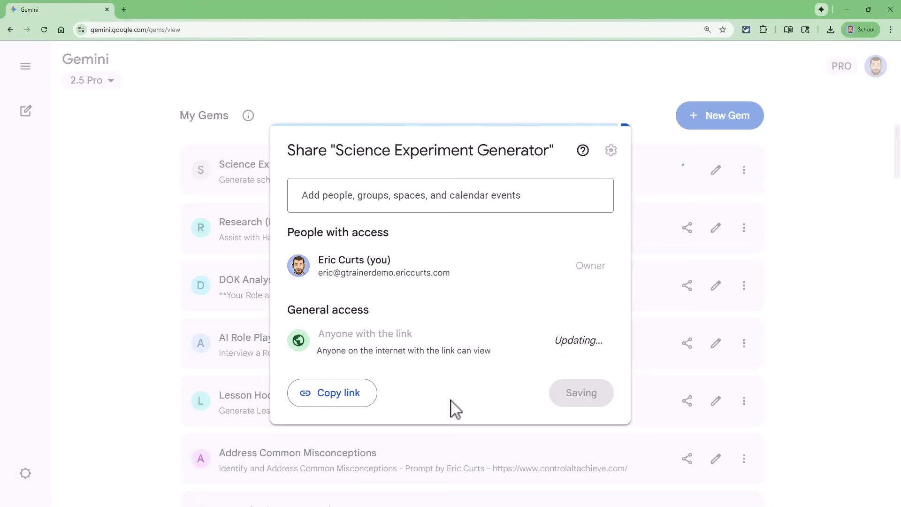
pyautogui.click(330, 403)
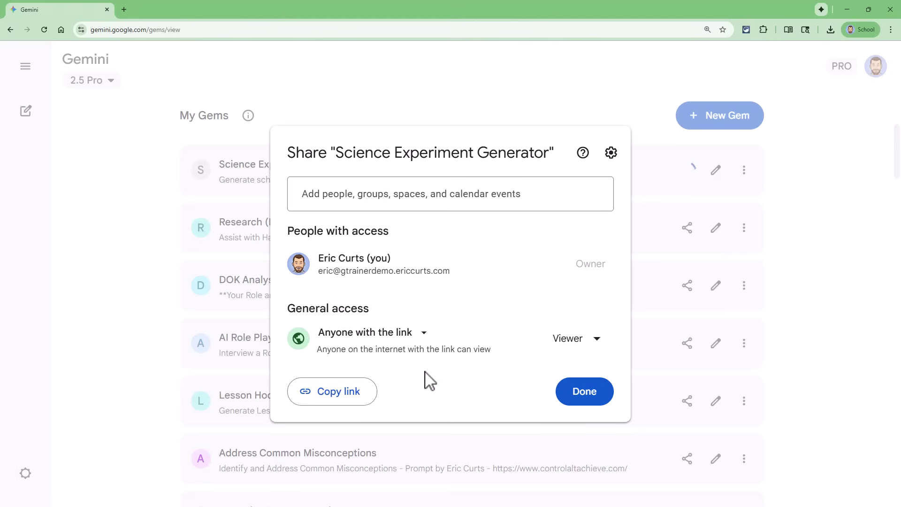
pyautogui.moveTo(898, 143); pyautogui.dragTo(897, 112)
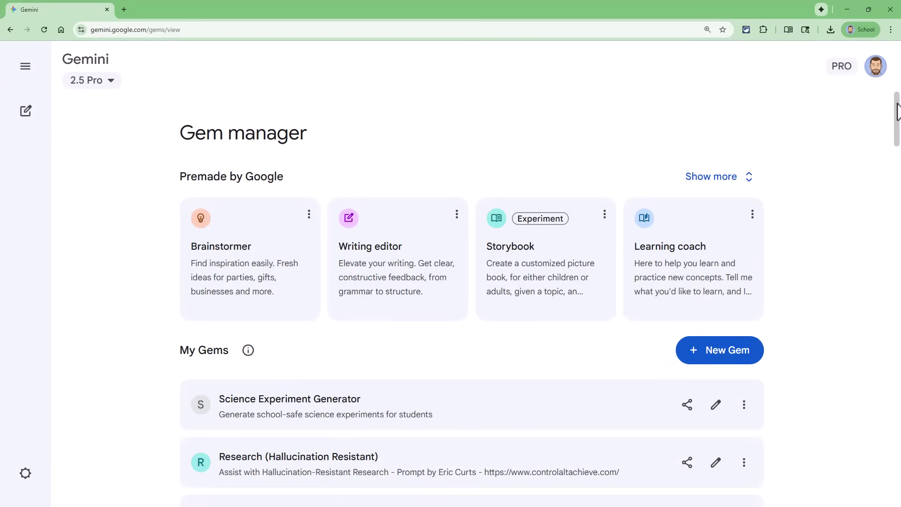
# Step: Open the options menu for the Emoji Suggestions Gem under Shared with me
pyautogui.moveTo(898, 112); pyautogui.dragTo(867, 486)
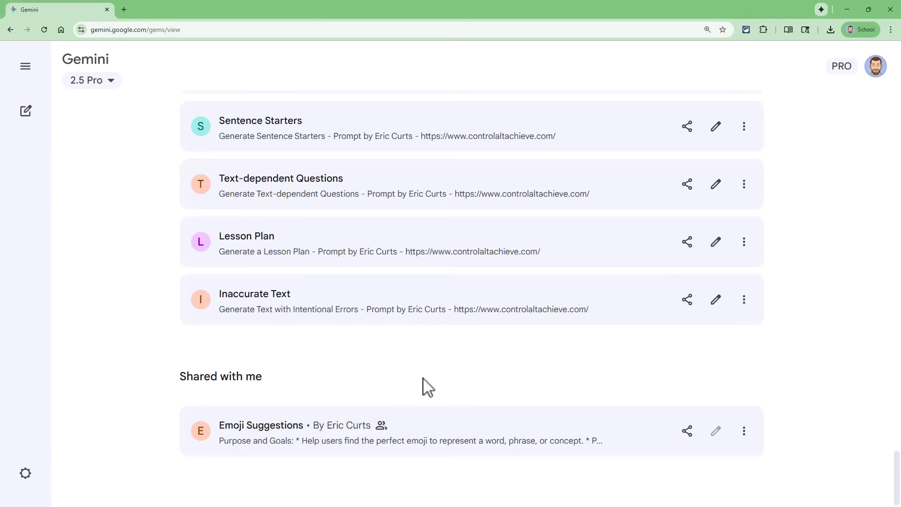
pyautogui.click(744, 432)
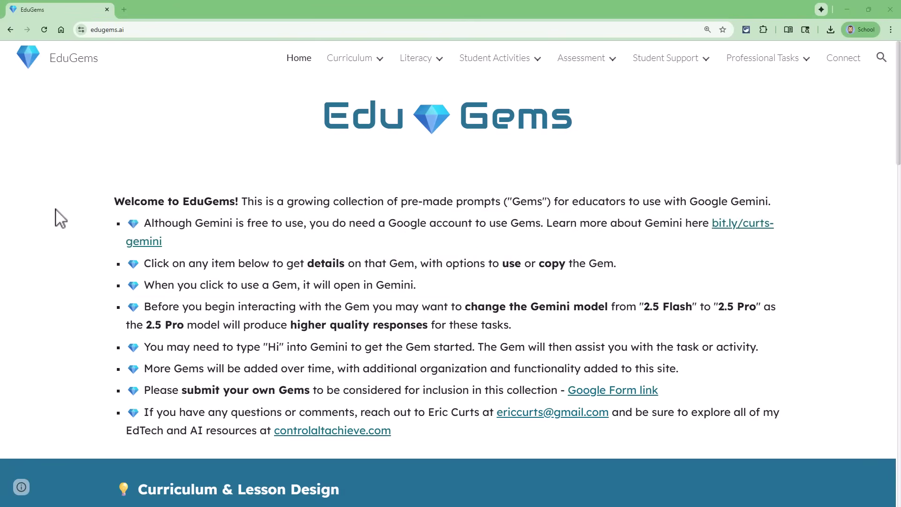
pyautogui.scroll(-8, 60, 218)
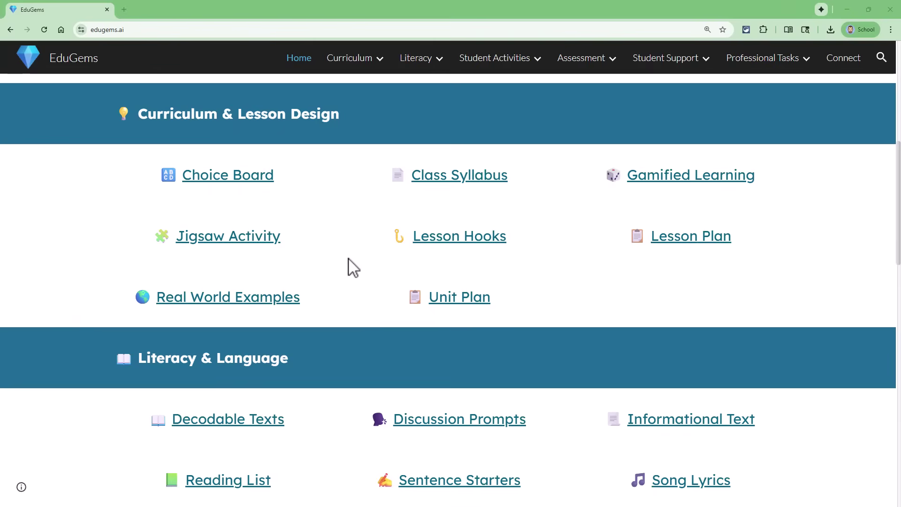
pyautogui.scroll(-5, 346, 258)
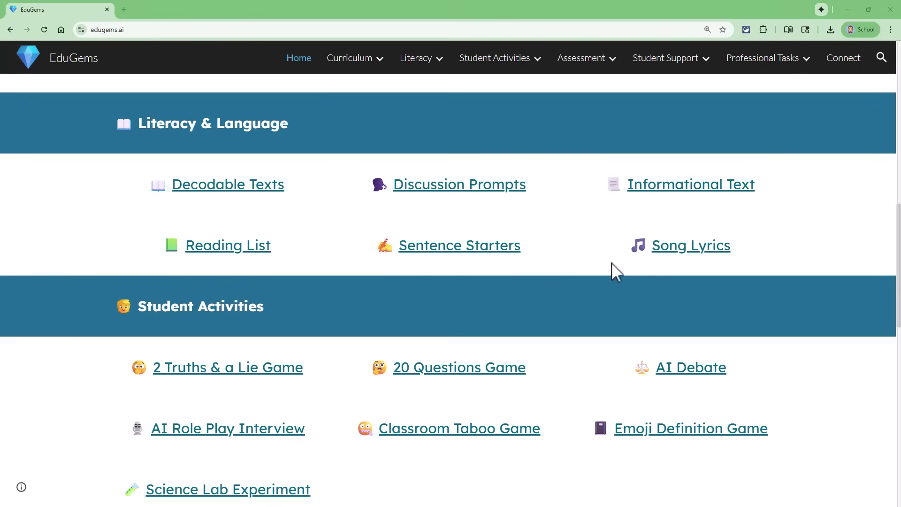
pyautogui.scroll(-2, 564, 267)
pyautogui.scroll(-1, 370, 245)
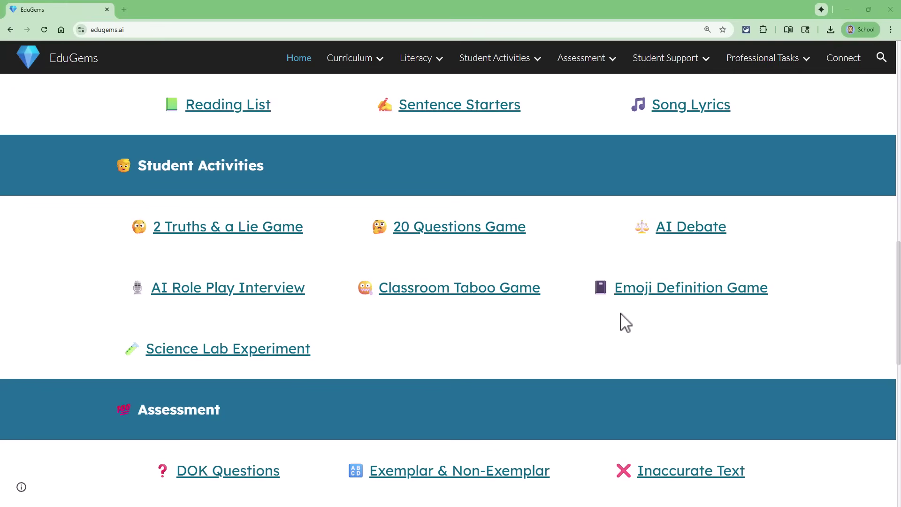
pyautogui.scroll(-6, 488, 331)
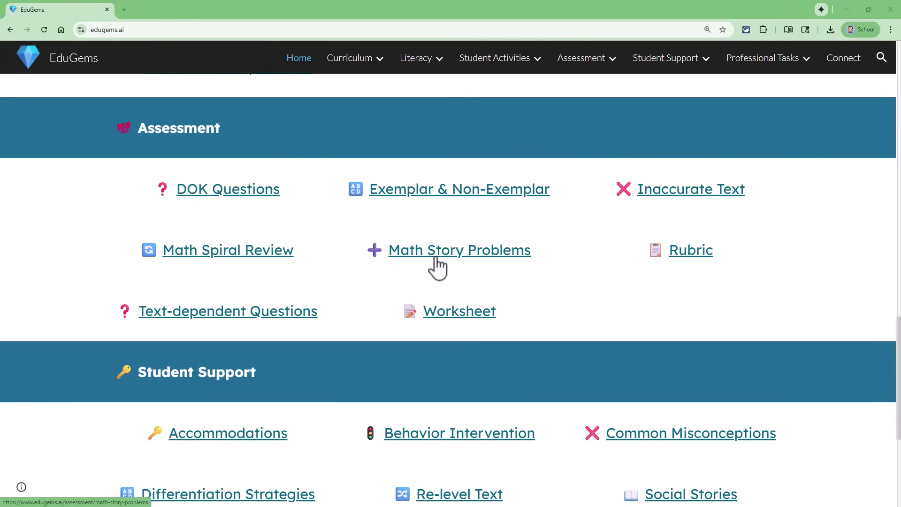
pyautogui.scroll(-3, 582, 296)
pyautogui.scroll(-2, 582, 295)
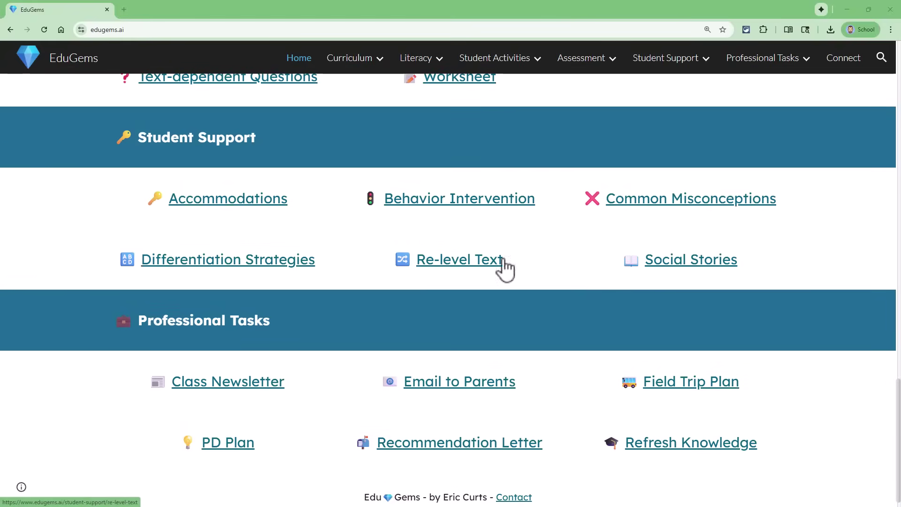
pyautogui.scroll(-1, 606, 272)
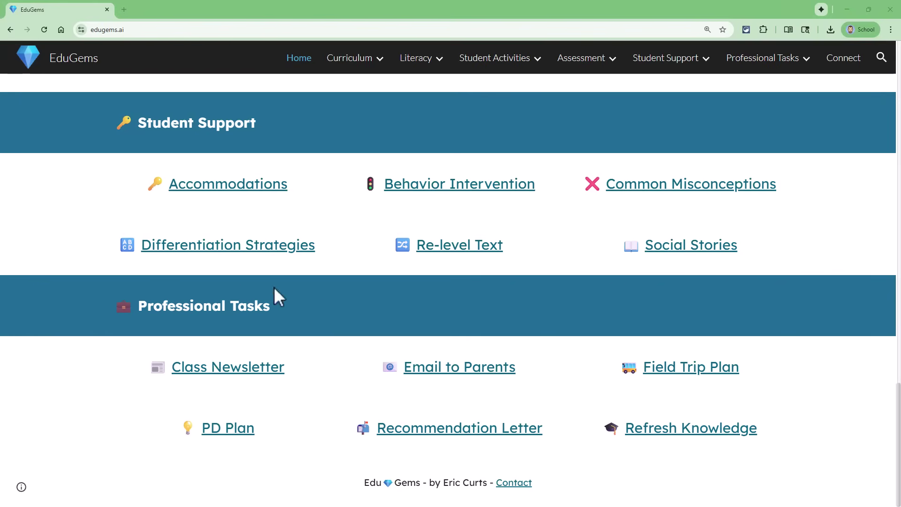
pyautogui.scroll(20, 89, 232)
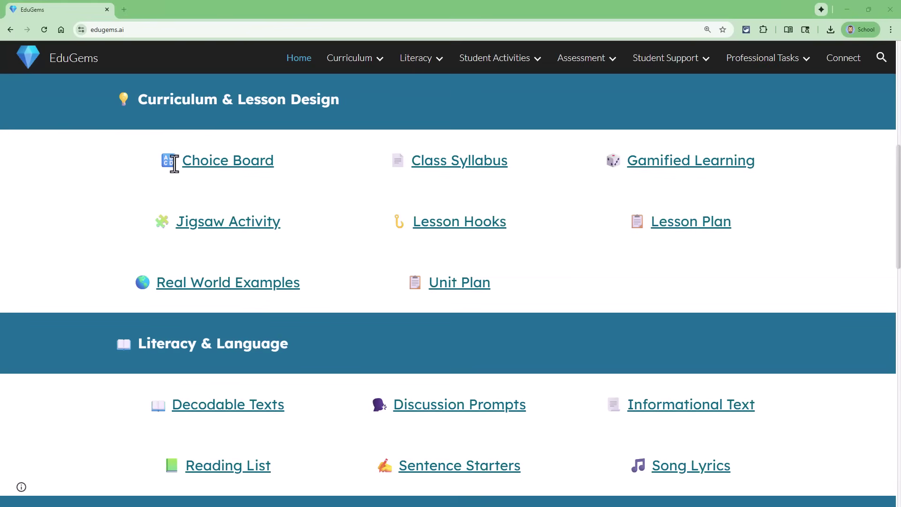
# Step: Open the Choice Board Gem's EduGems page, point out its description, and launch it in Gemini
pyautogui.click(246, 172)
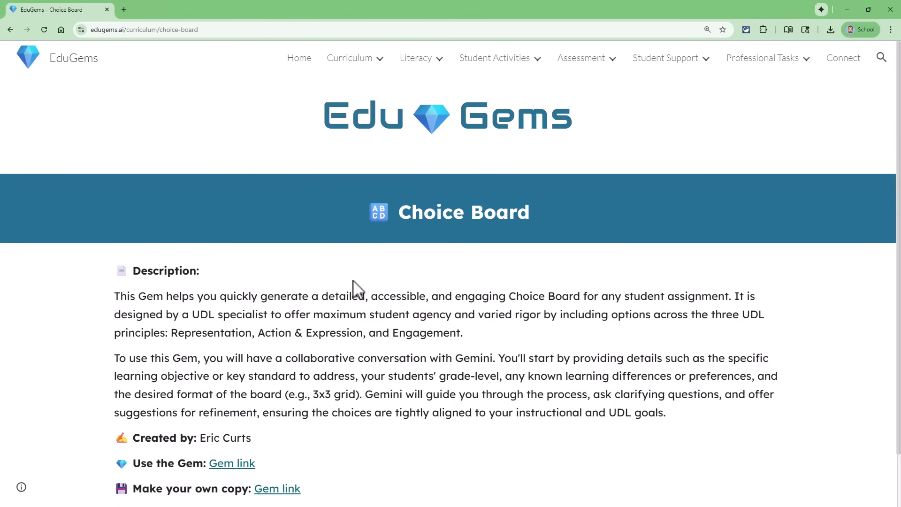
pyautogui.scroll(-1, 355, 287)
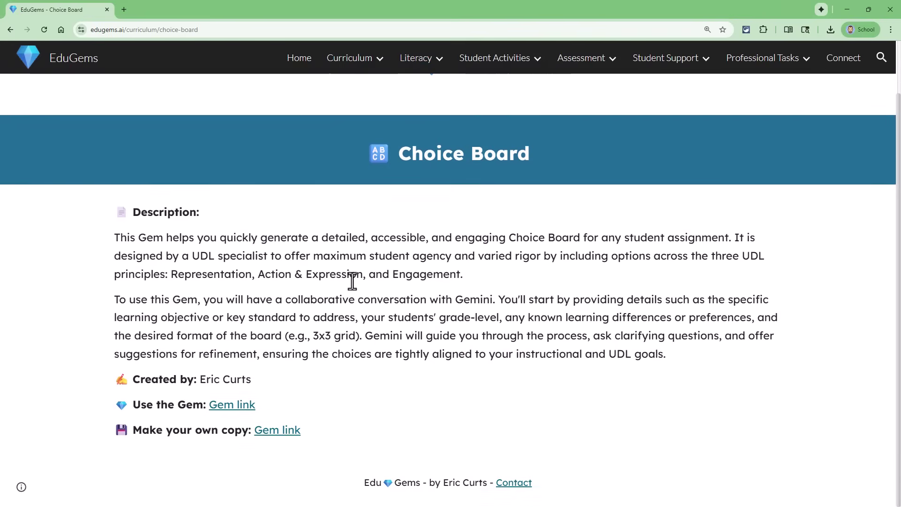
pyautogui.moveTo(249, 238); pyautogui.dragTo(309, 354)
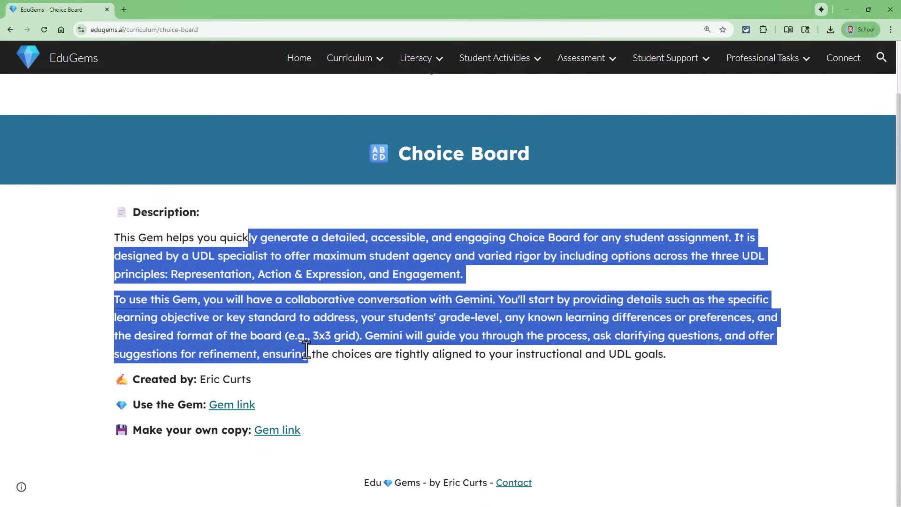
pyautogui.click(280, 276)
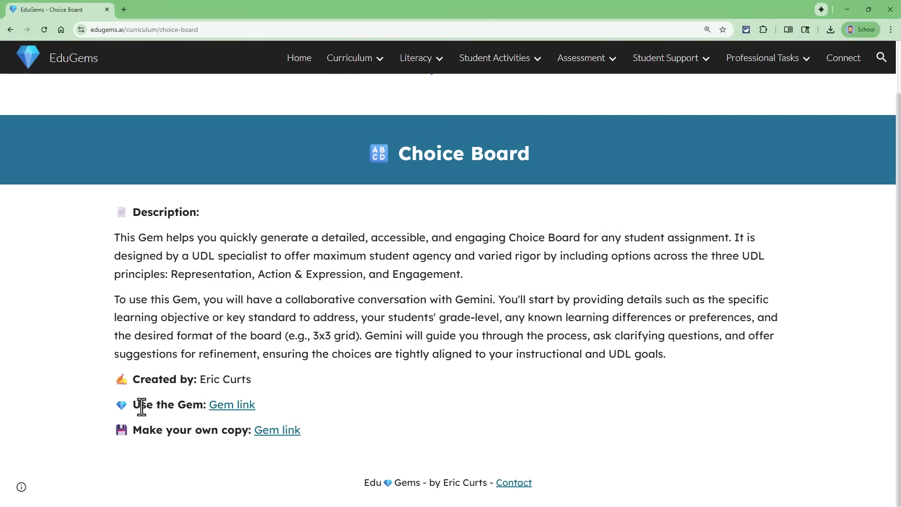
pyautogui.click(243, 413)
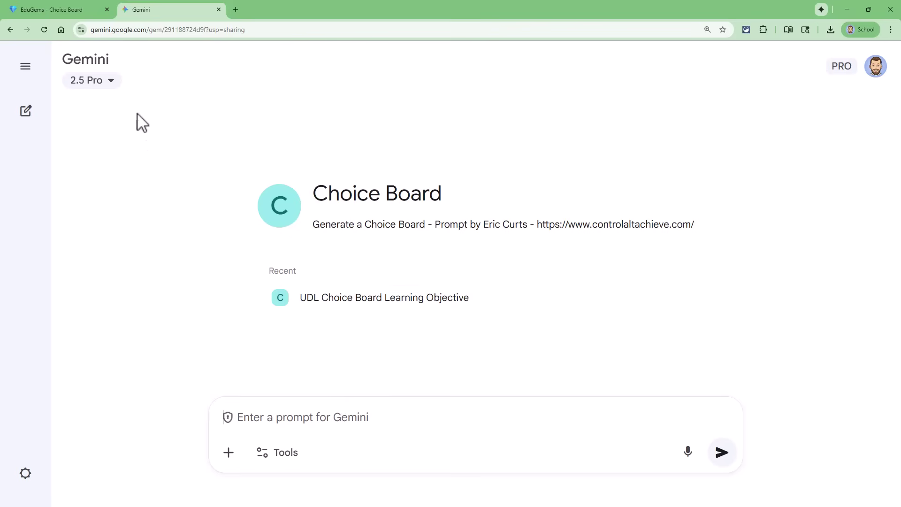
# Step: Keep the 2.5 Pro model, send 'Hi' to the Choice Board Gem, then return to EduGems
pyautogui.click(104, 83)
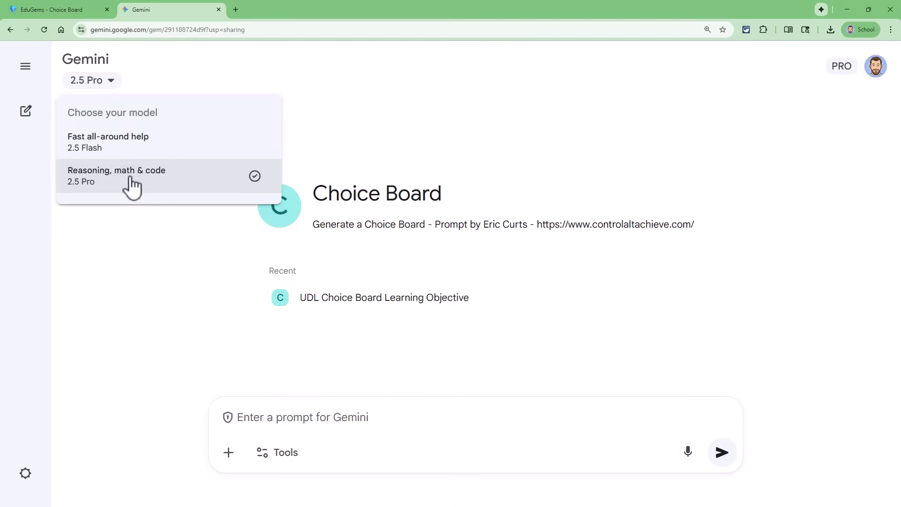
pyautogui.click(152, 241)
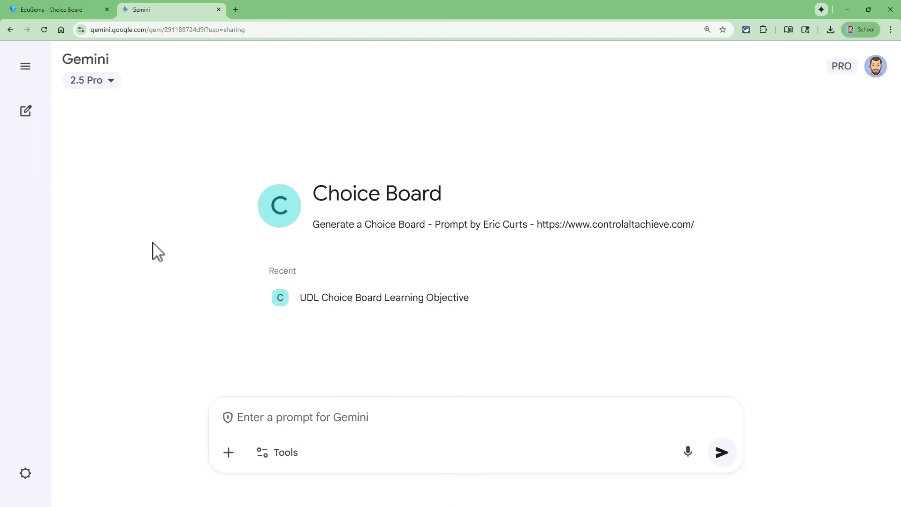
pyautogui.click(320, 420)
pyautogui.write('Hi')
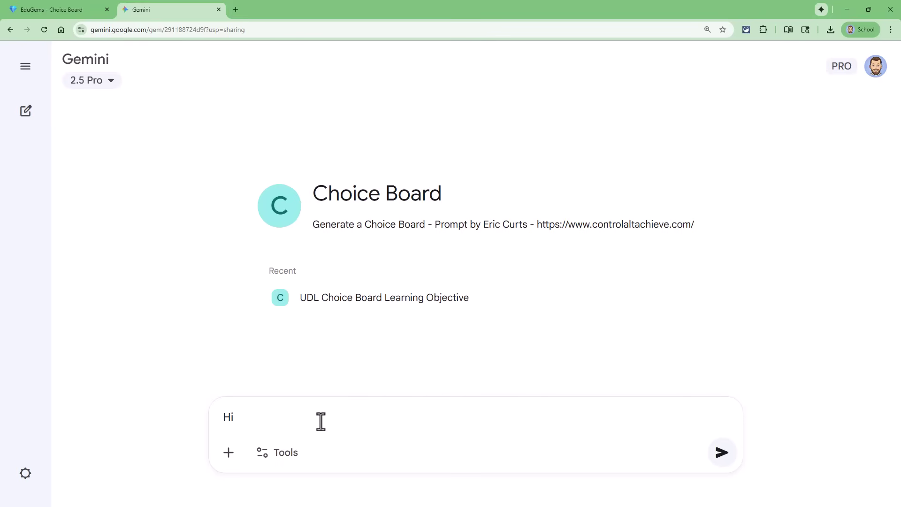
pyautogui.click(721, 452)
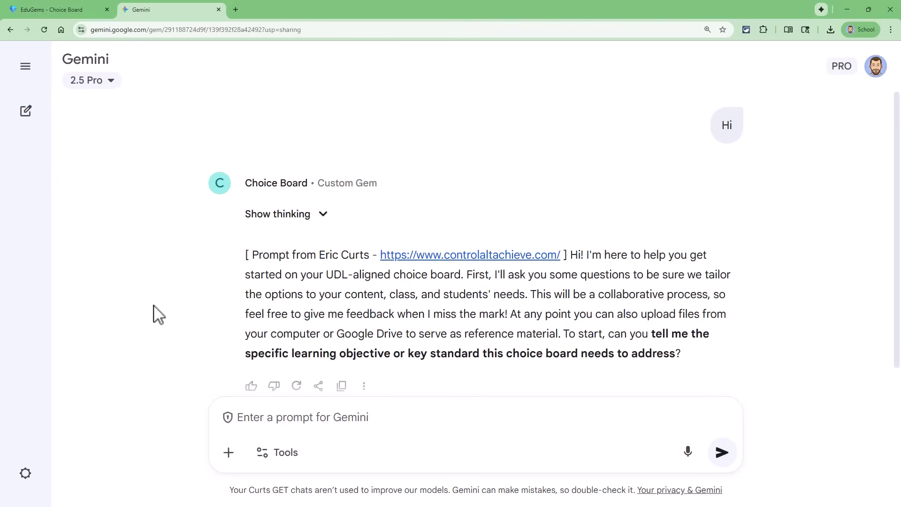
pyautogui.hotkey('ctrl', 'shift', 'Tab')
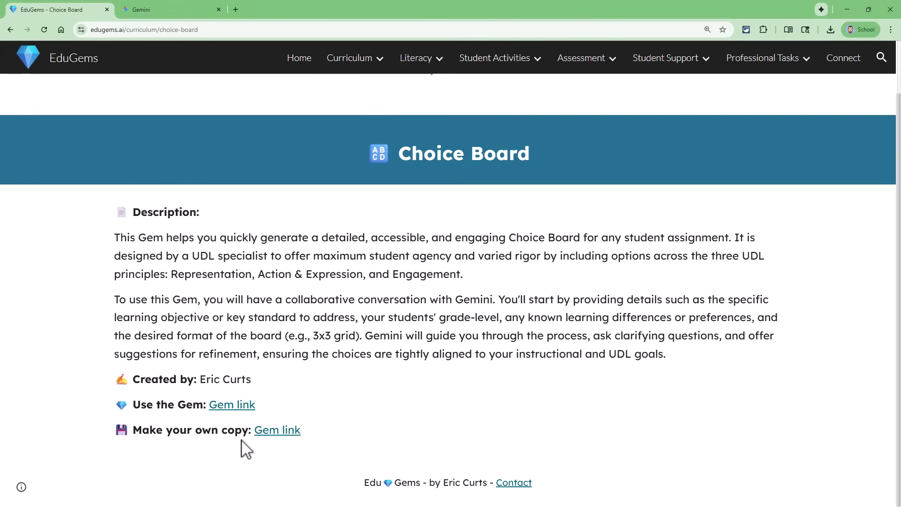
# Step: Follow the Choice Board Gem's 'Make your own copy' link into Gemini
pyautogui.click(282, 434)
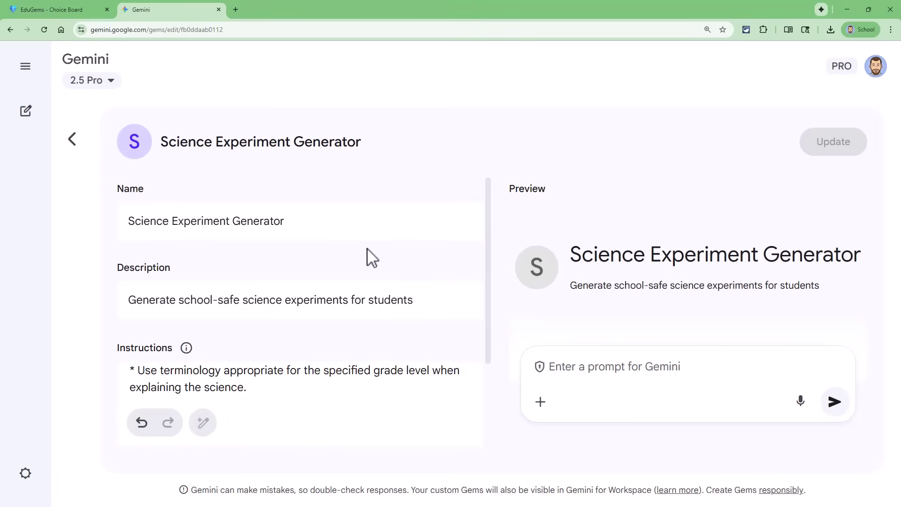
# Step: Copy the Science Experiment Generator Gem's edit page URL from the address bar
pyautogui.click(207, 31)
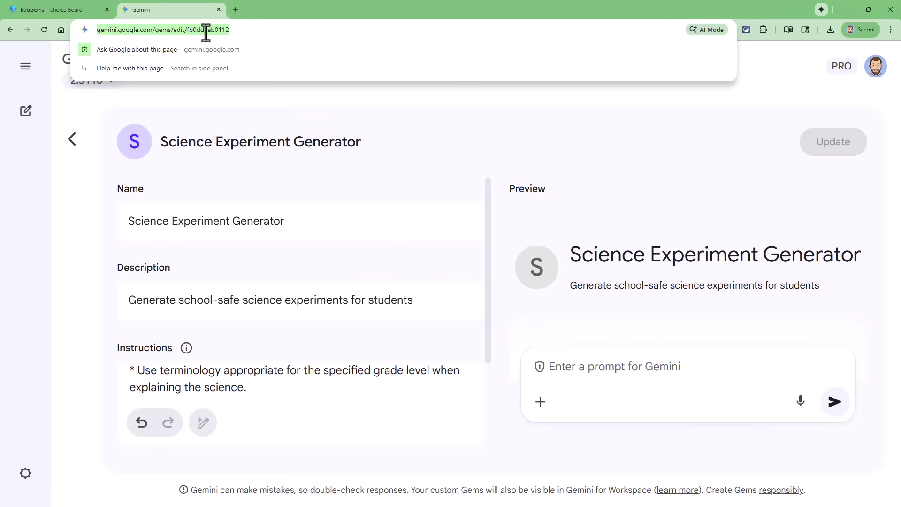
pyautogui.rightClick(169, 37)
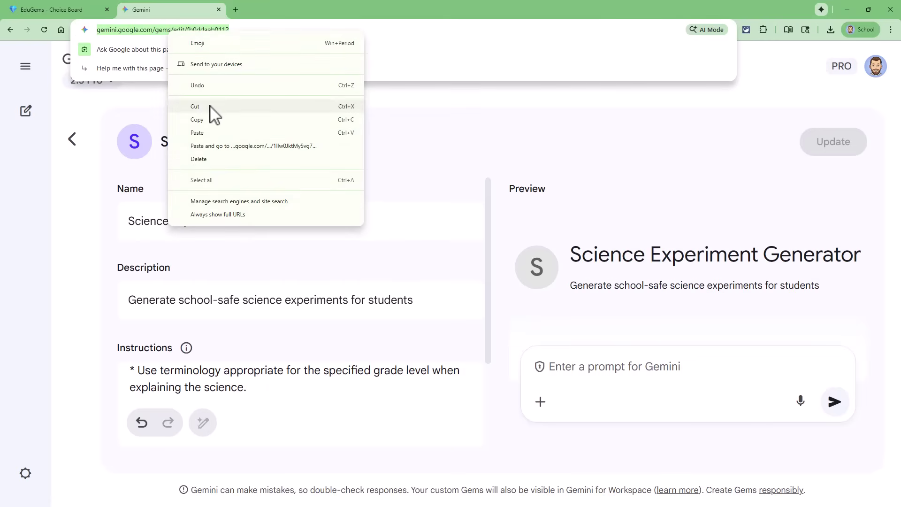
pyautogui.click(207, 120)
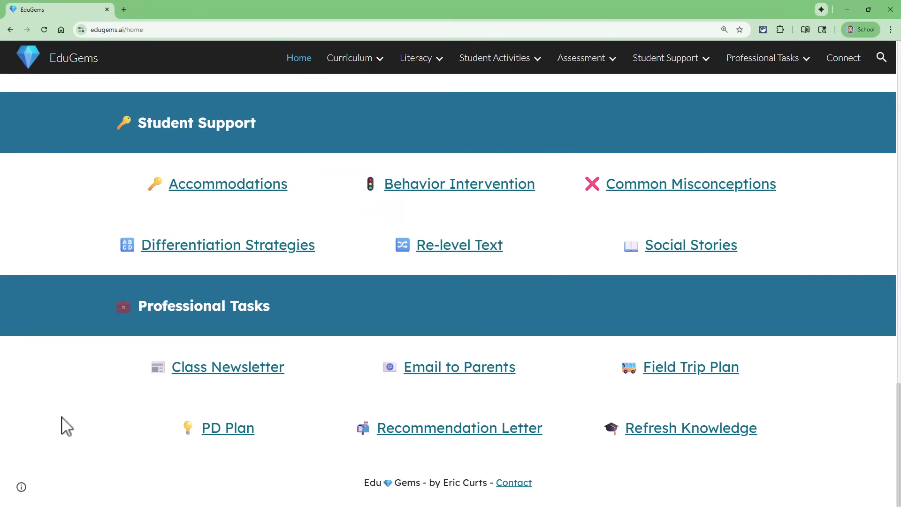
pyautogui.scroll(7, 61, 416)
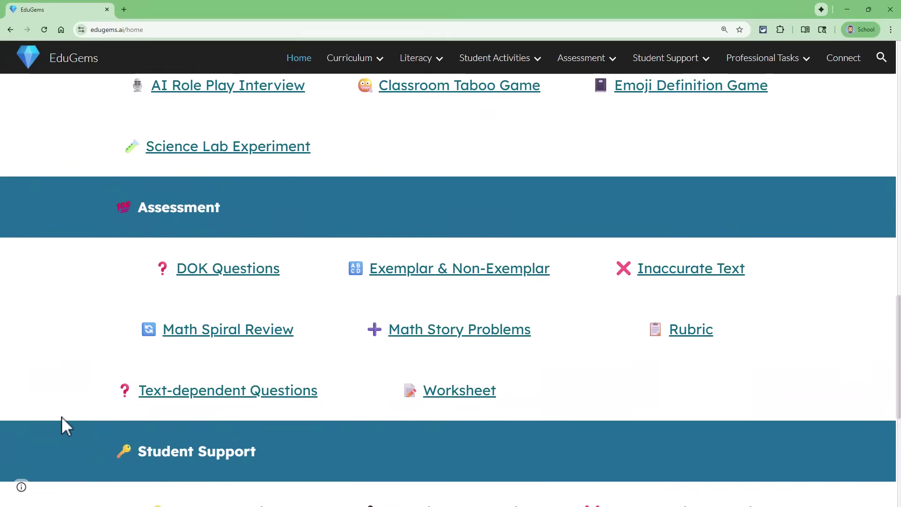
pyautogui.scroll(12, 61, 416)
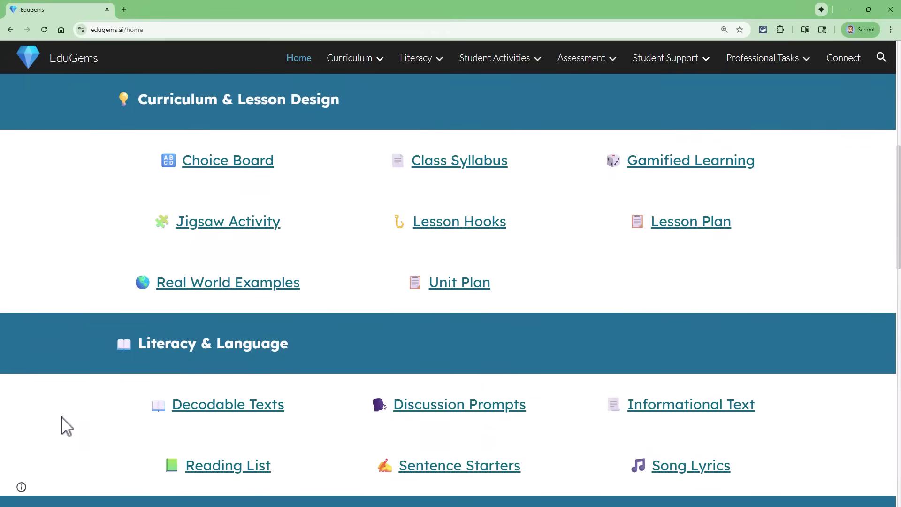
pyautogui.scroll(8, 61, 416)
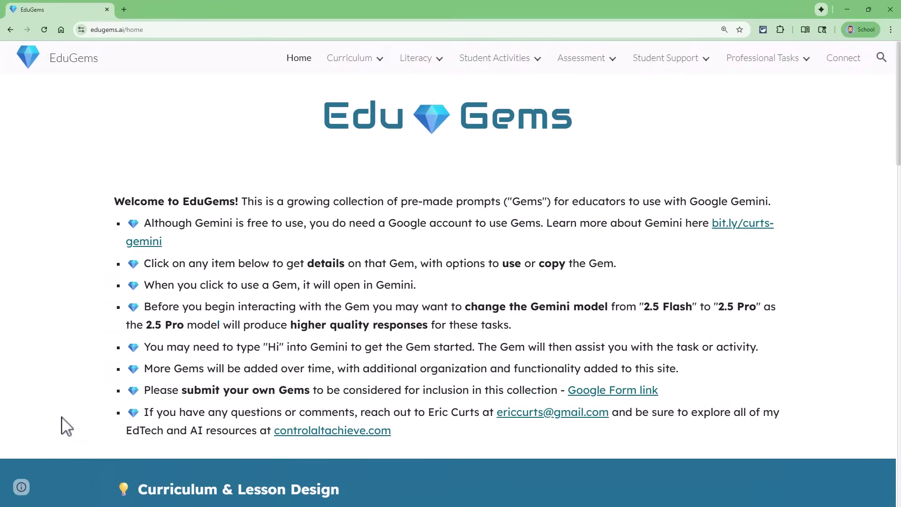